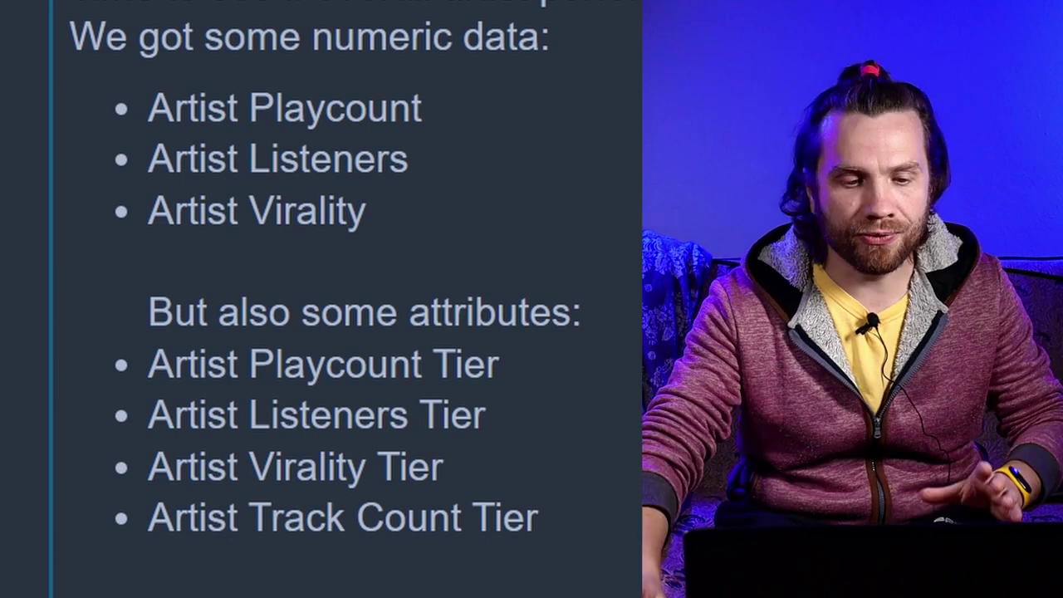
# Review the artist attributes and the attributes, x_variables and y_variables lists that define the scatter plot comparisons
pyautogui.moveTo(541, 520); pyautogui.dragTo(249, 515)
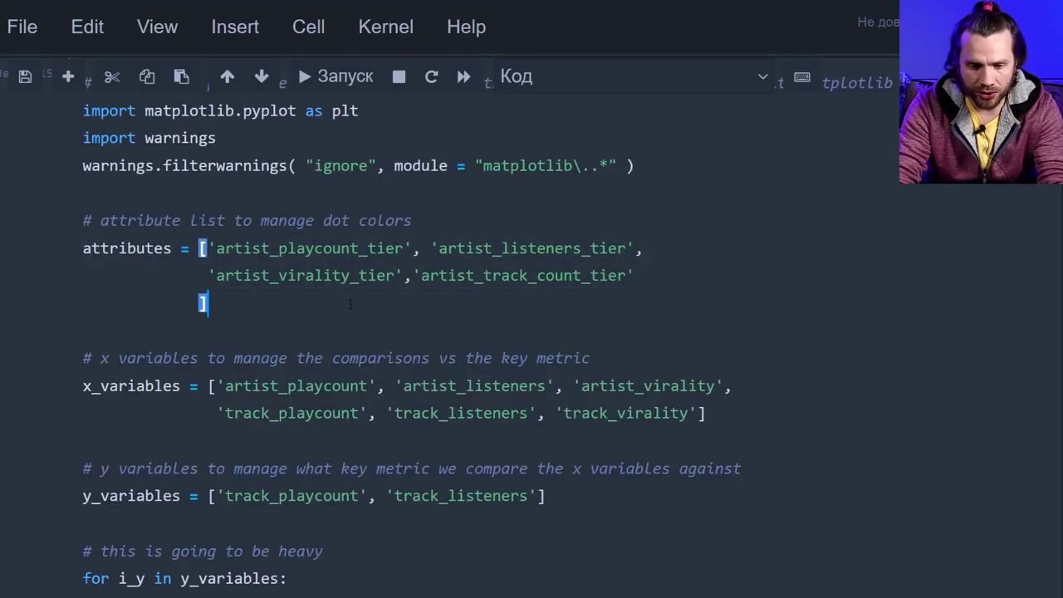
pyautogui.moveTo(283, 249); pyautogui.dragTo(411, 265)
pyautogui.moveTo(655, 283); pyautogui.dragTo(440, 281)
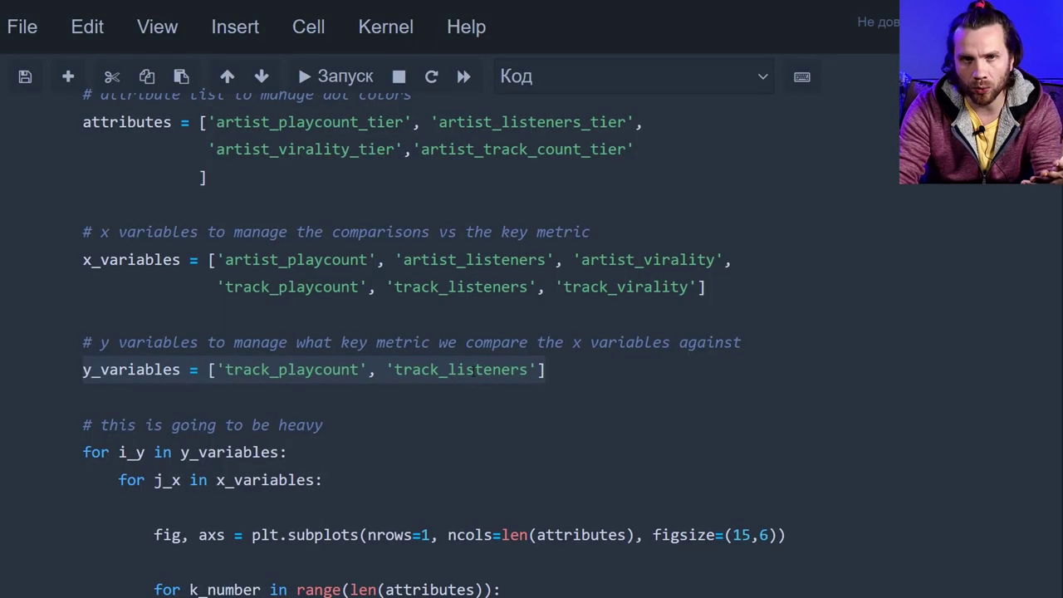
pyautogui.click(350, 386)
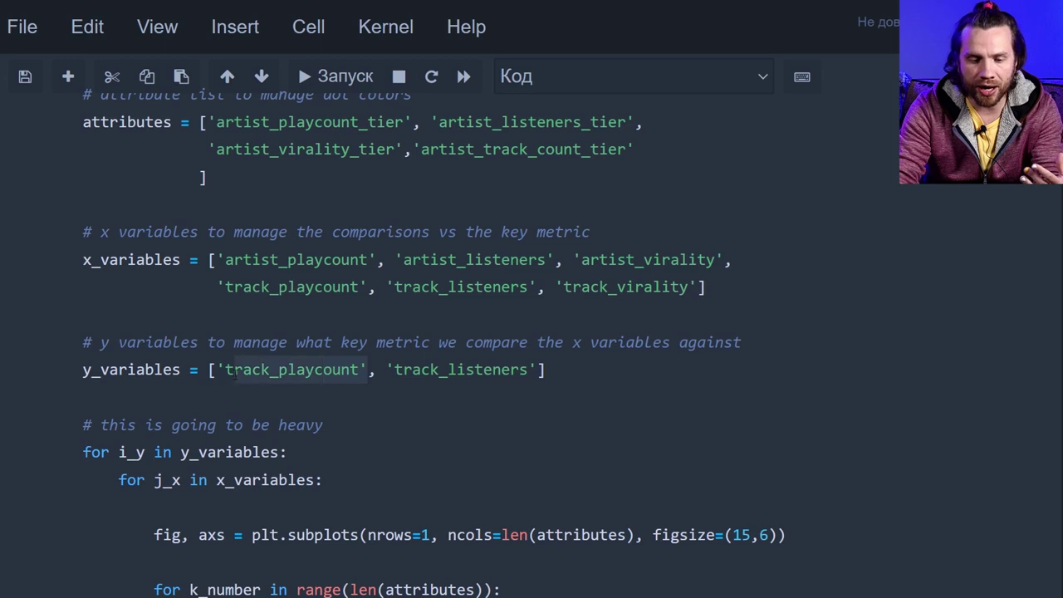
pyautogui.moveTo(529, 286); pyautogui.dragTo(83, 259)
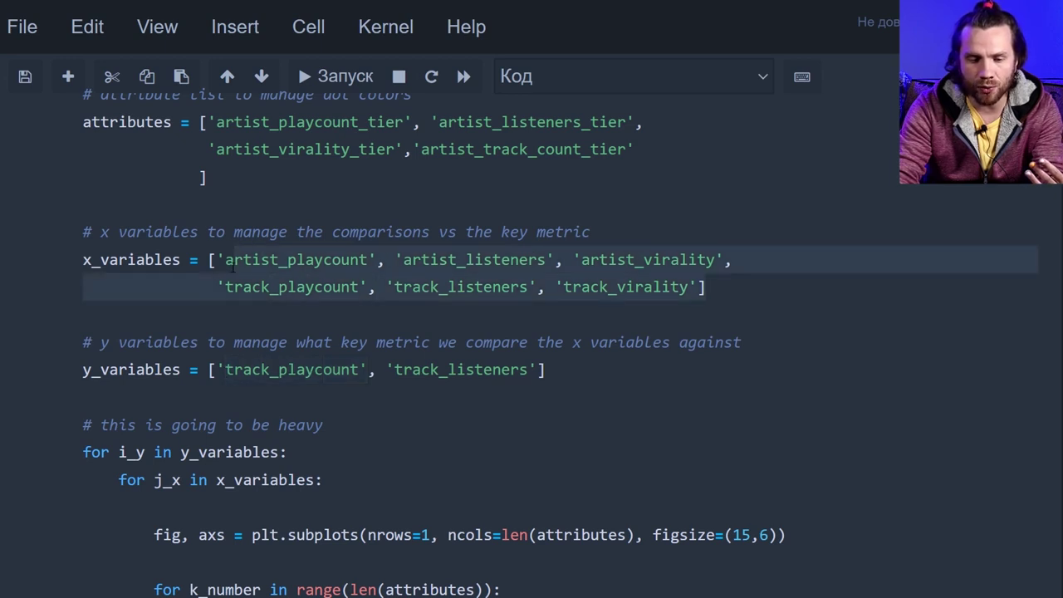
pyautogui.click(547, 370)
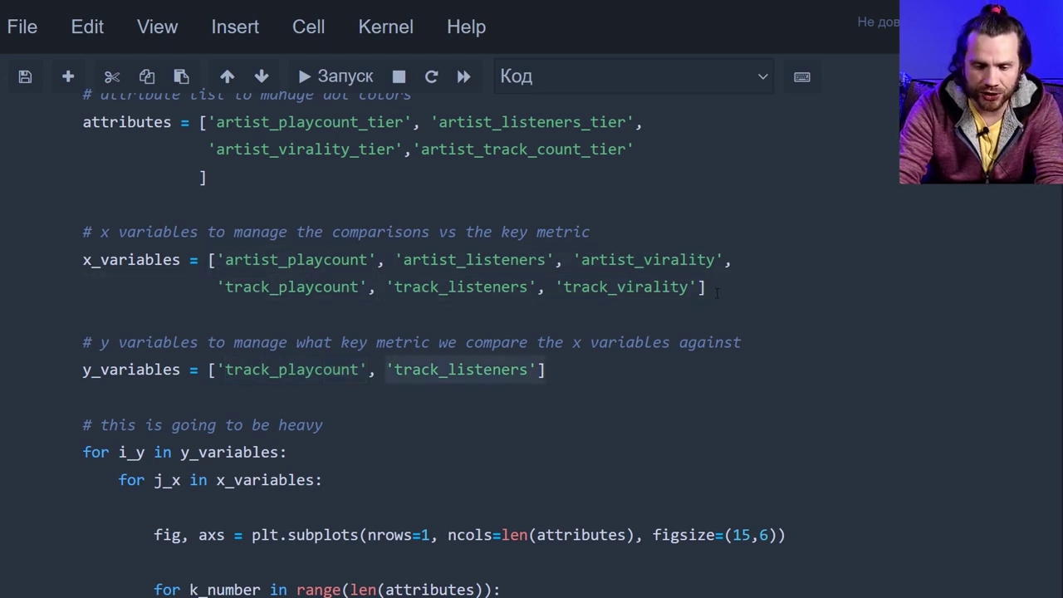
pyautogui.moveTo(320, 283); pyautogui.dragTo(215, 261)
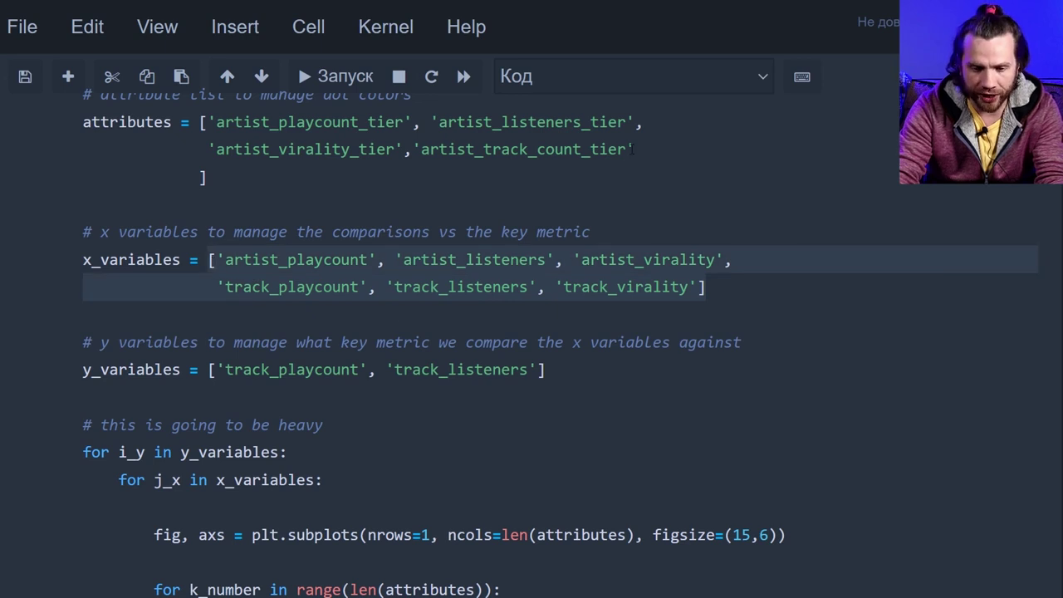
pyautogui.moveTo(633, 148); pyautogui.dragTo(177, 125)
# Examine how the nested loops combine y_variables, x_variables and attributes to draw the scatter subplots
pyautogui.scroll(-3, 382, 265)
pyautogui.moveTo(289, 327); pyautogui.dragTo(390, 304)
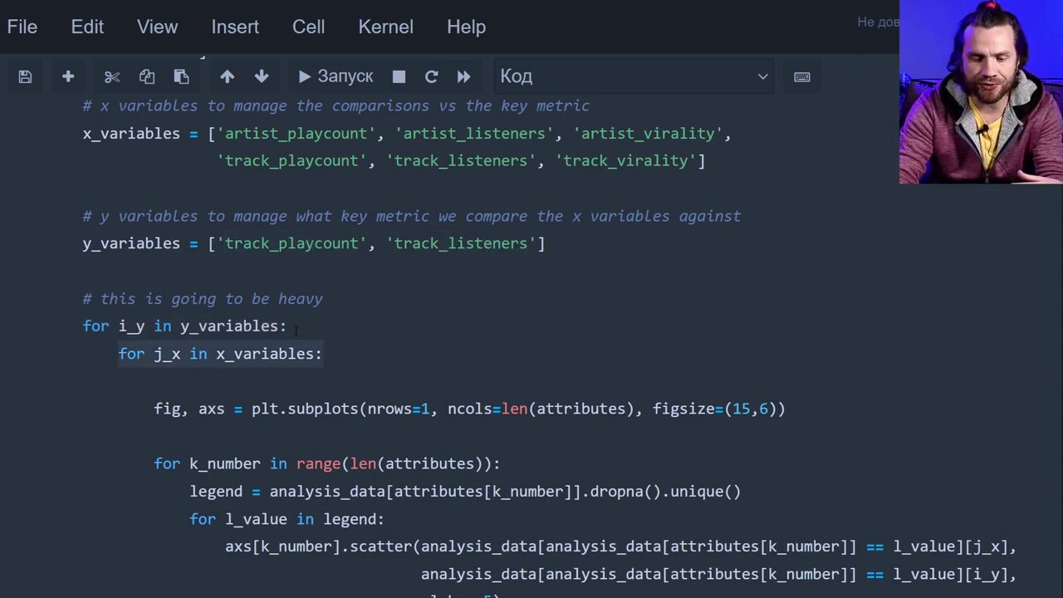
pyautogui.moveTo(360, 135); pyautogui.dragTo(686, 158)
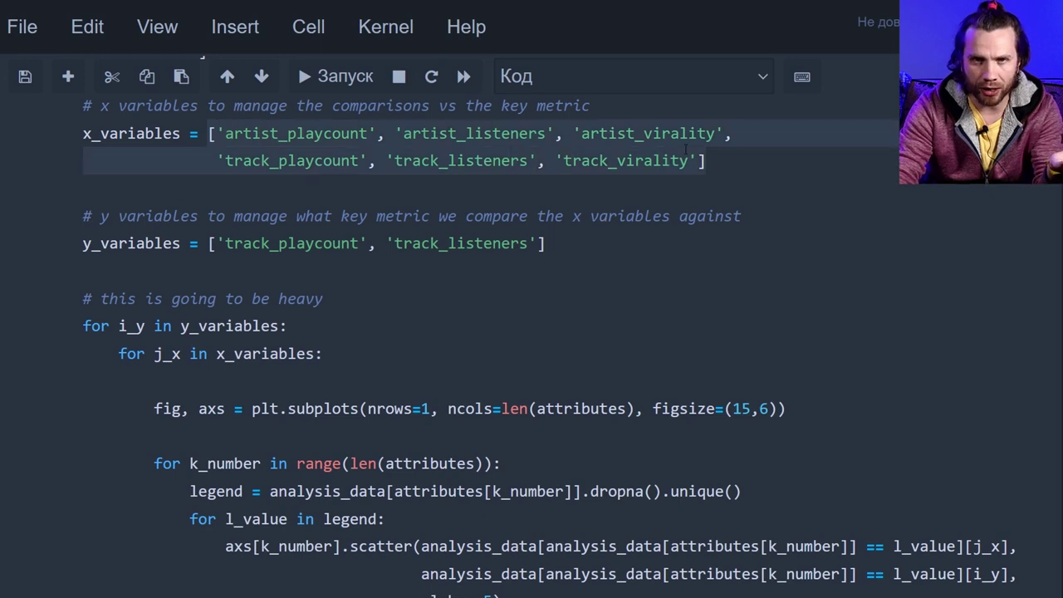
pyautogui.scroll(-6, 687, 150)
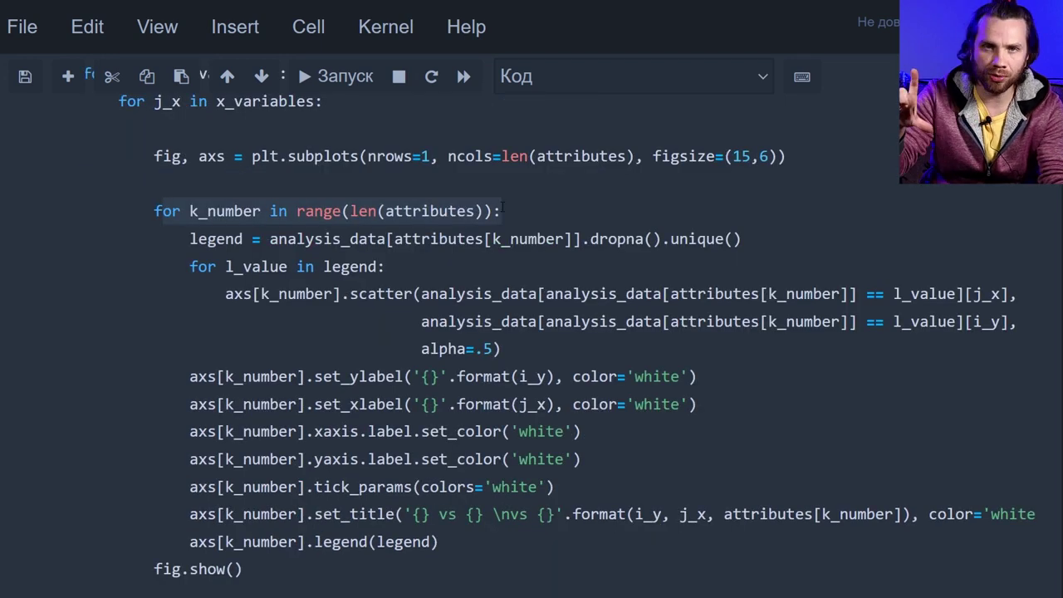
pyautogui.scroll(9, 503, 208)
pyautogui.scroll(3, 492, 187)
pyautogui.moveTo(208, 304); pyautogui.dragTo(189, 254)
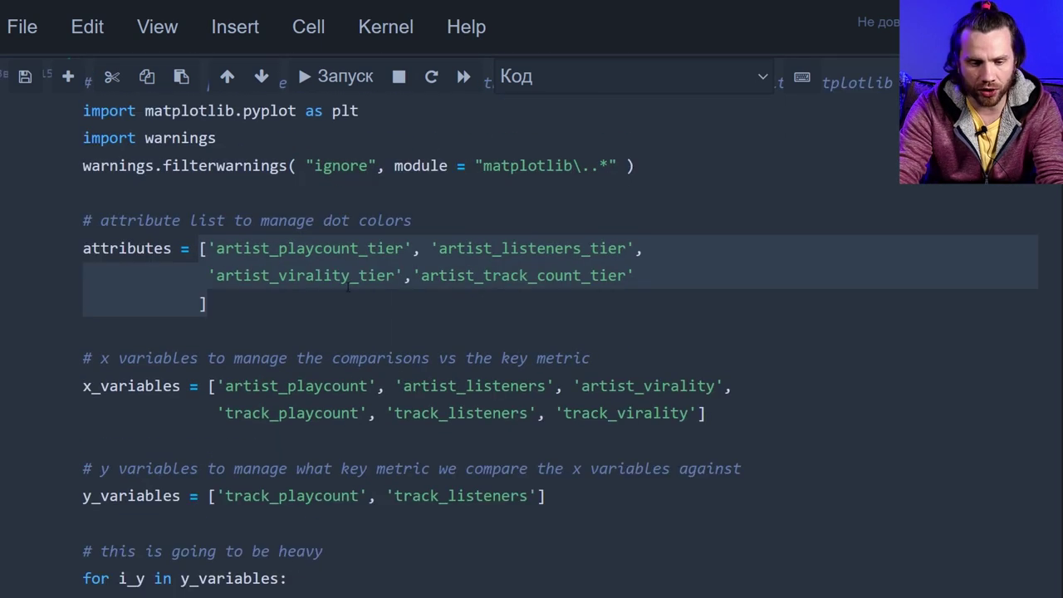
pyautogui.scroll(-13, 532, 333)
pyautogui.moveTo(439, 479); pyautogui.dragTo(66, 326)
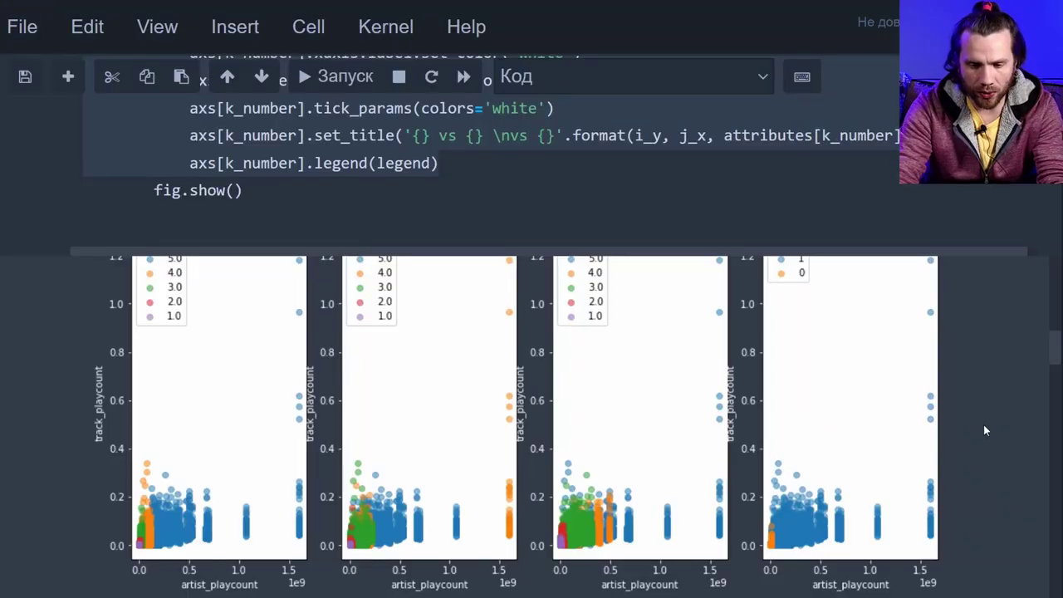
# Examine the track_playcount scatter plots against the artist and track metrics, coloured by each artist tier
pyautogui.scroll(-3, 1000, 419)
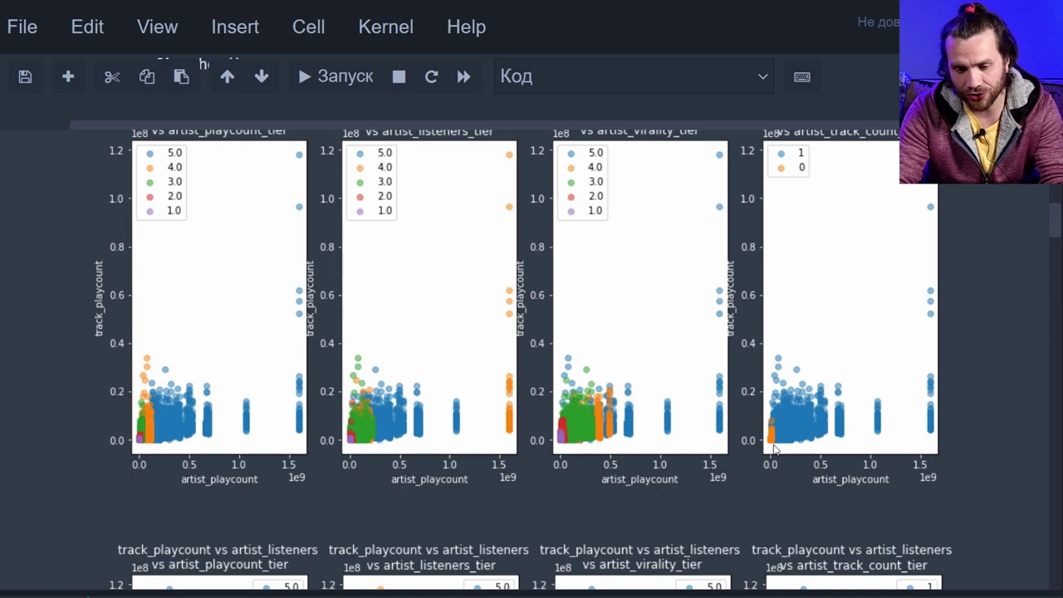
pyautogui.scroll(-5, 793, 443)
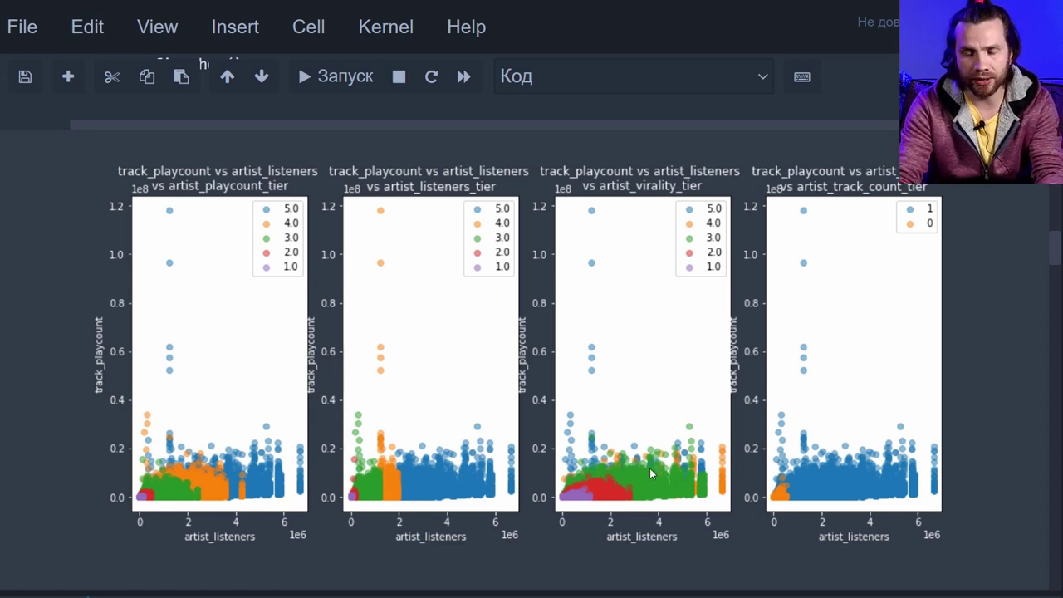
pyautogui.scroll(-2, 651, 474)
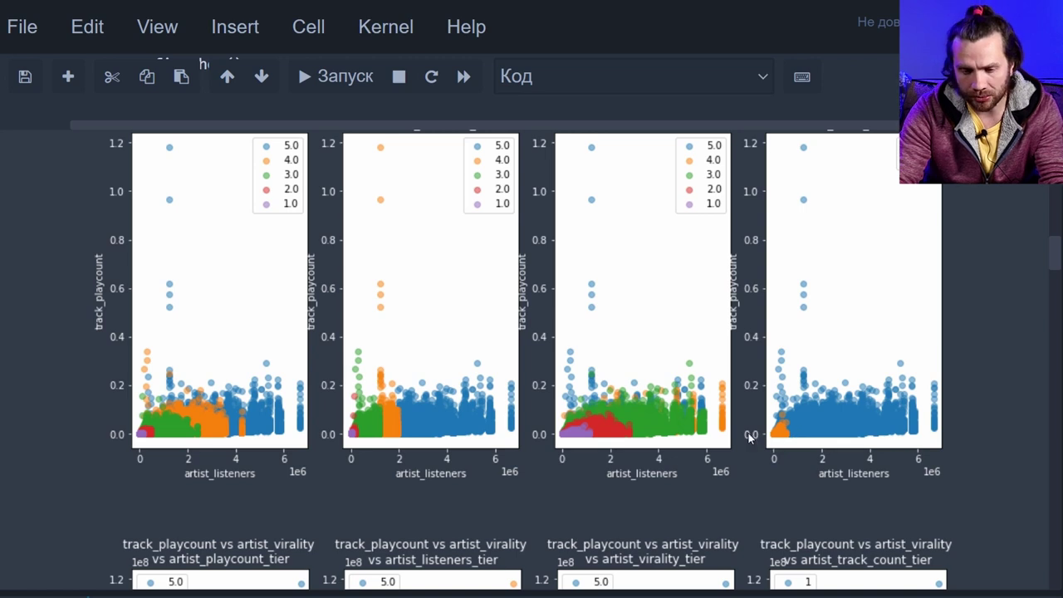
pyautogui.scroll(-5, 756, 424)
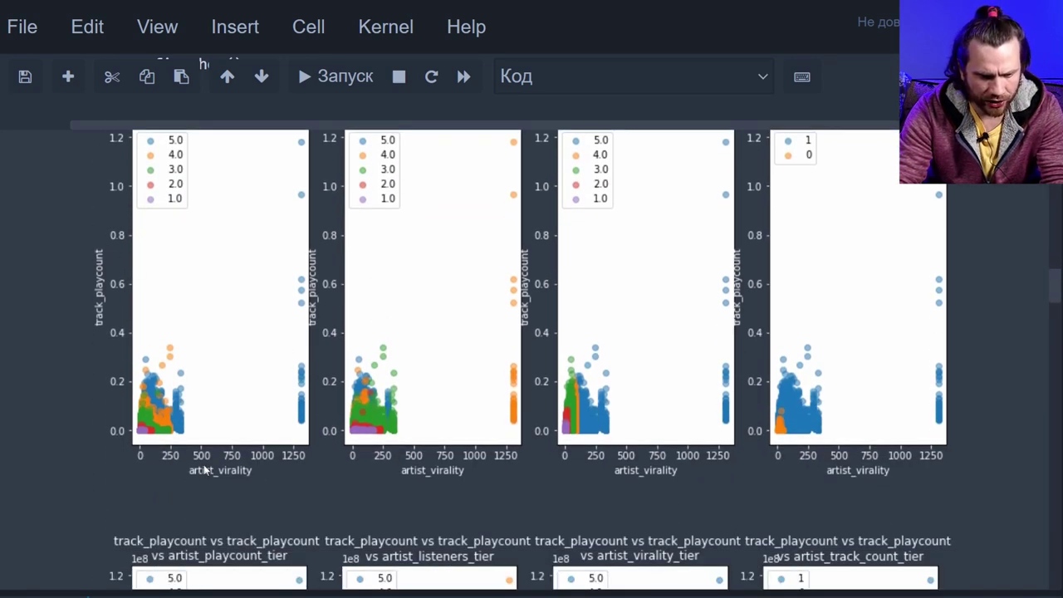
pyautogui.scroll(2, 278, 529)
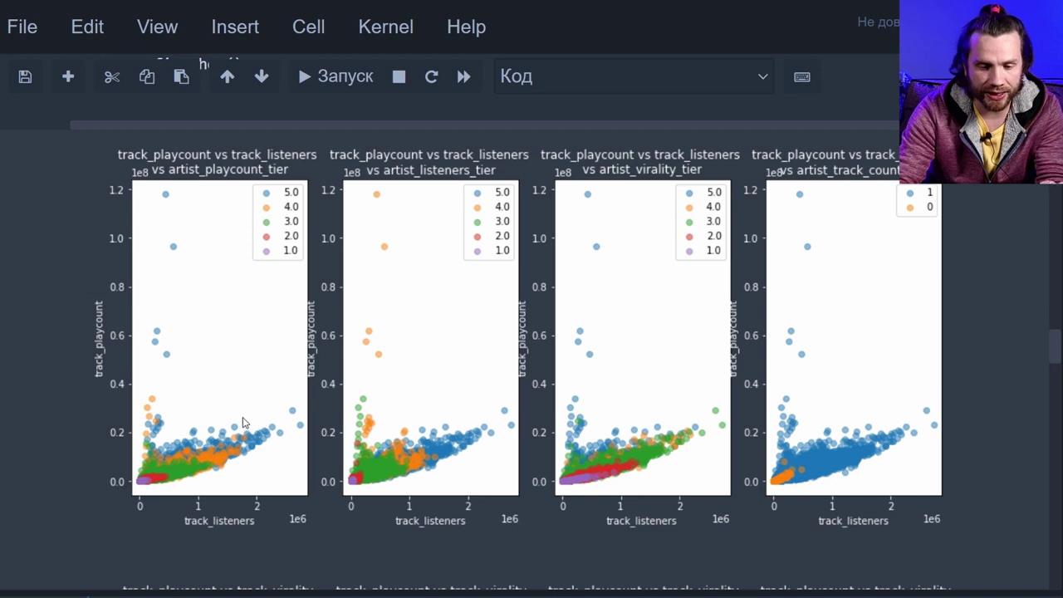
pyautogui.scroll(-5, 203, 306)
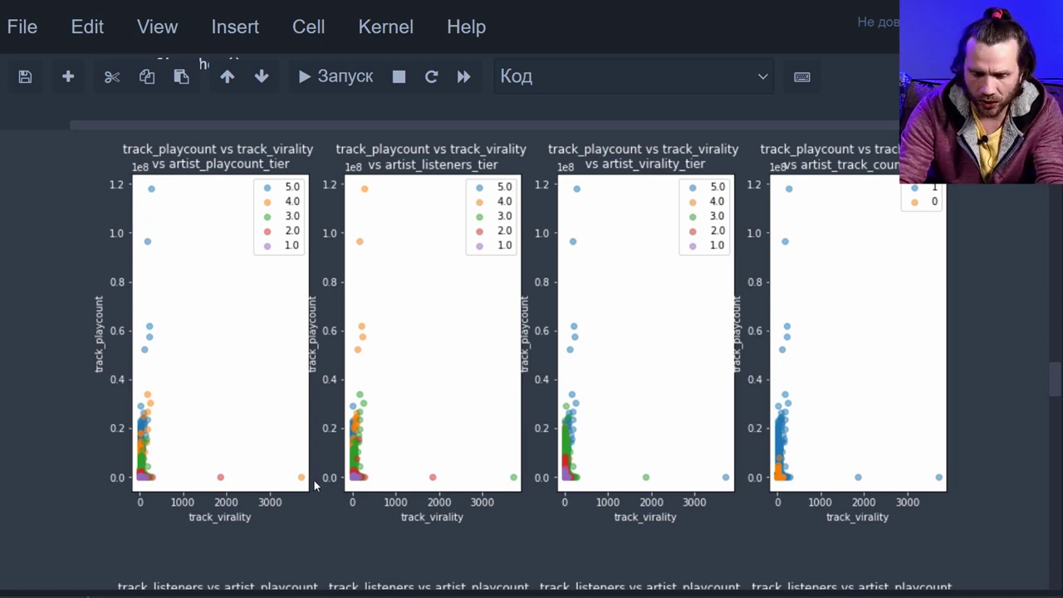
# Examine the track_listeners scatter plots against artist playcount, listeners and virality, and track playcount and virality
pyautogui.scroll(-5, 98, 407)
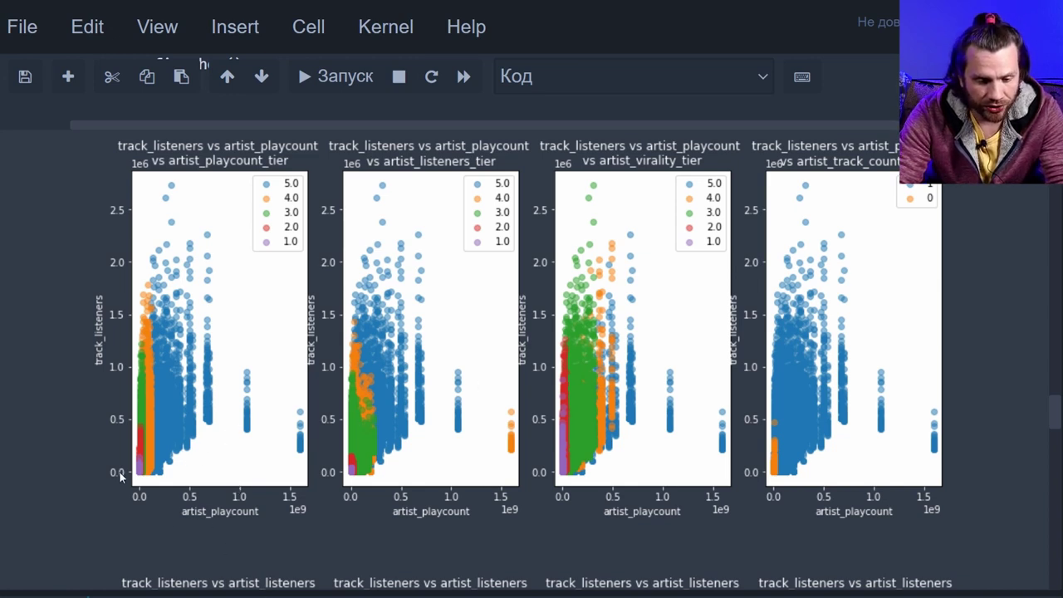
pyautogui.scroll(-2, 78, 441)
pyautogui.scroll(-3, 77, 429)
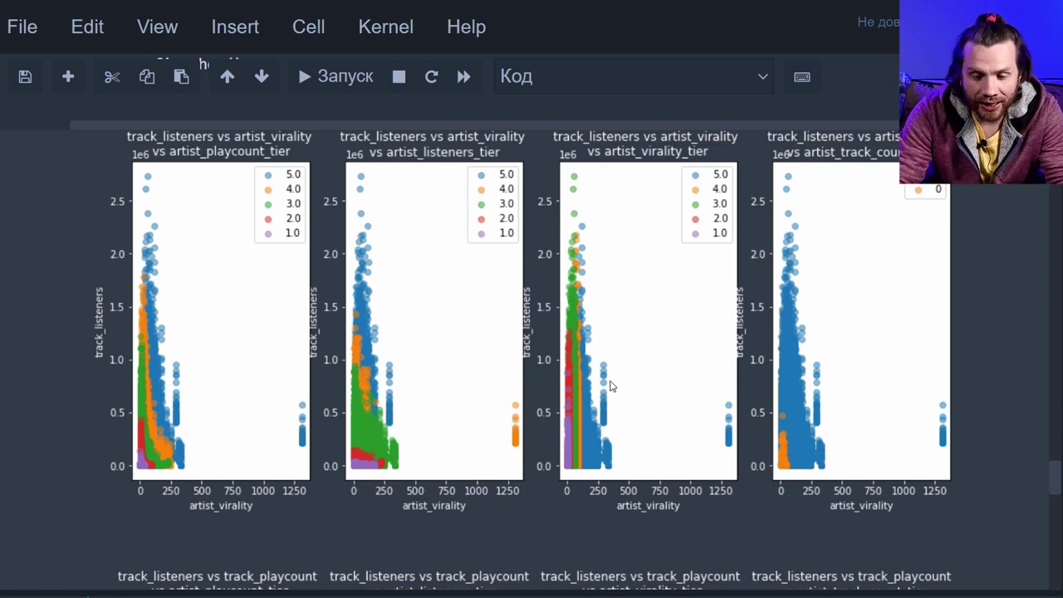
pyautogui.scroll(-5, 451, 437)
pyautogui.scroll(1, 477, 462)
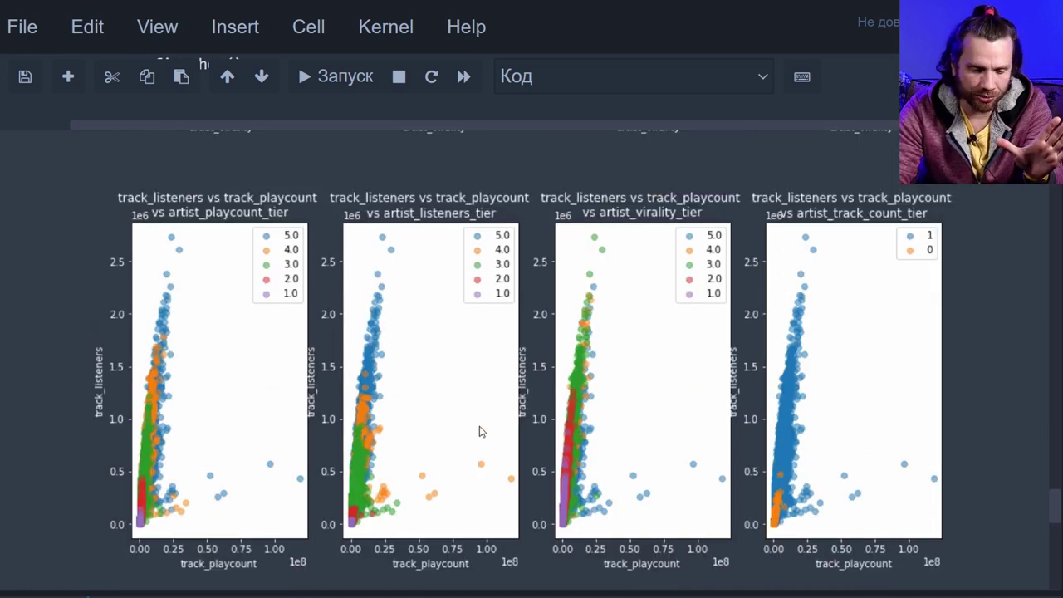
pyautogui.scroll(-3, 482, 441)
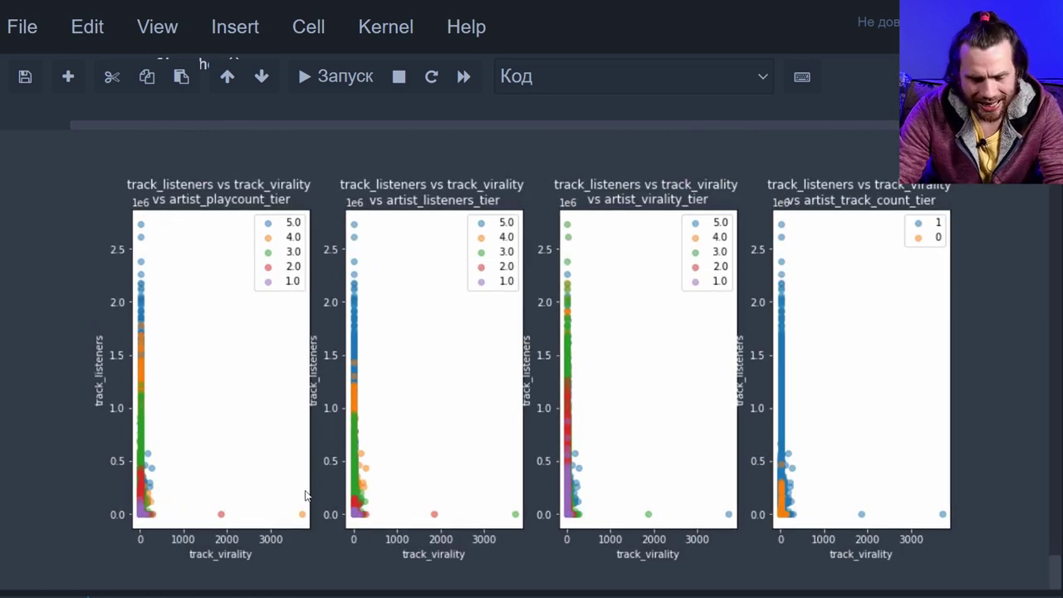
# Review the filter for artist listeners tier 4 with artist playcount above 1.5e9 and the unique artist names query
pyautogui.scroll(-5, 665, 349)
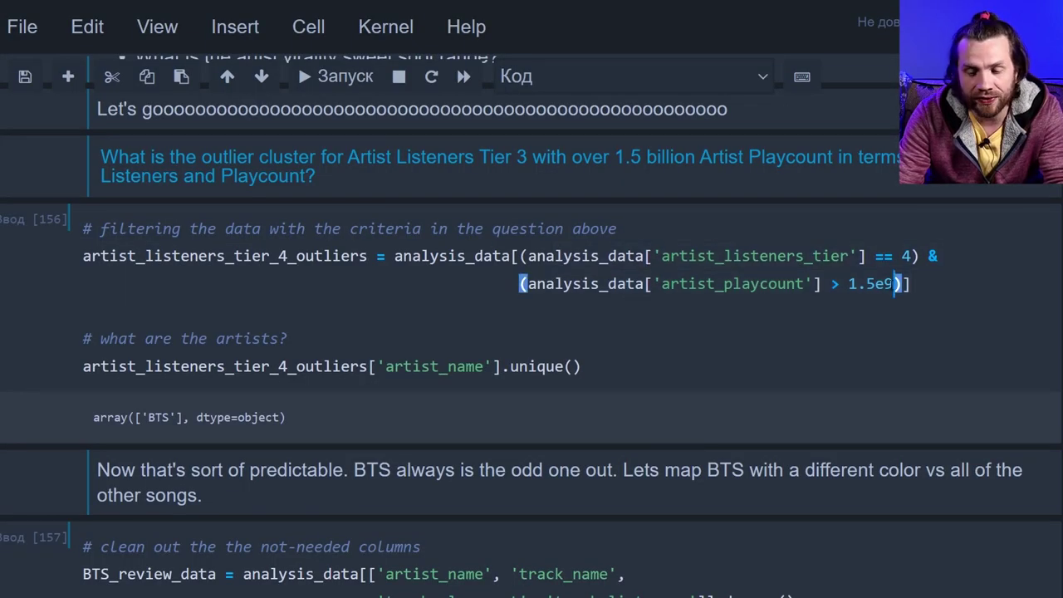
pyautogui.hotkey('shift', 'Left')
pyautogui.hotkey('shift', 'Left')
pyautogui.hotkey('shift', 'Left')
pyautogui.hotkey('shift', 'Left')
pyautogui.hotkey('shift', 'Left')
pyautogui.press('Up')
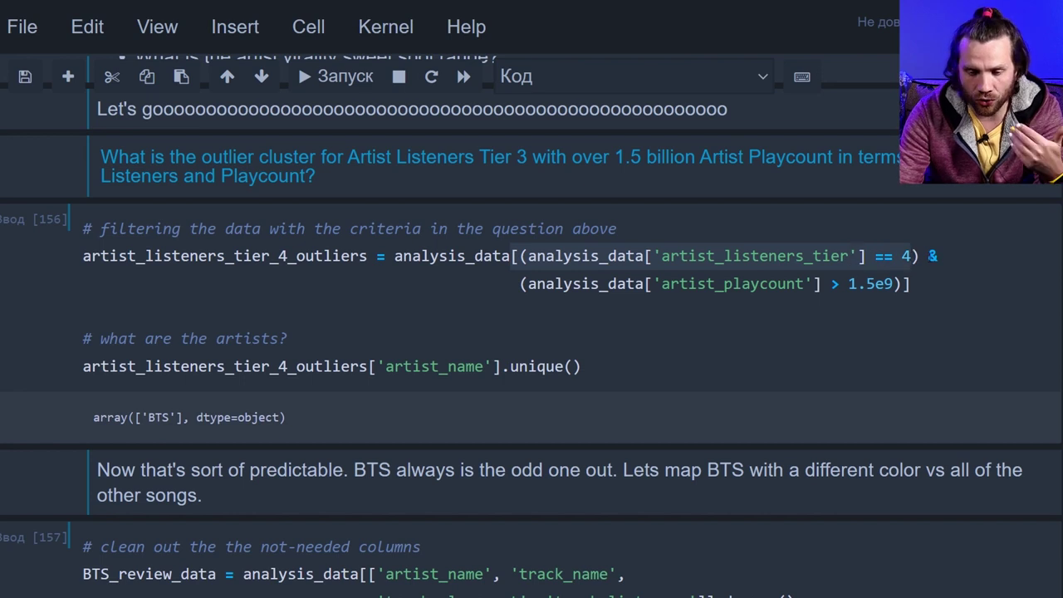
pyautogui.click(662, 255)
pyautogui.moveTo(581, 367); pyautogui.dragTo(85, 338)
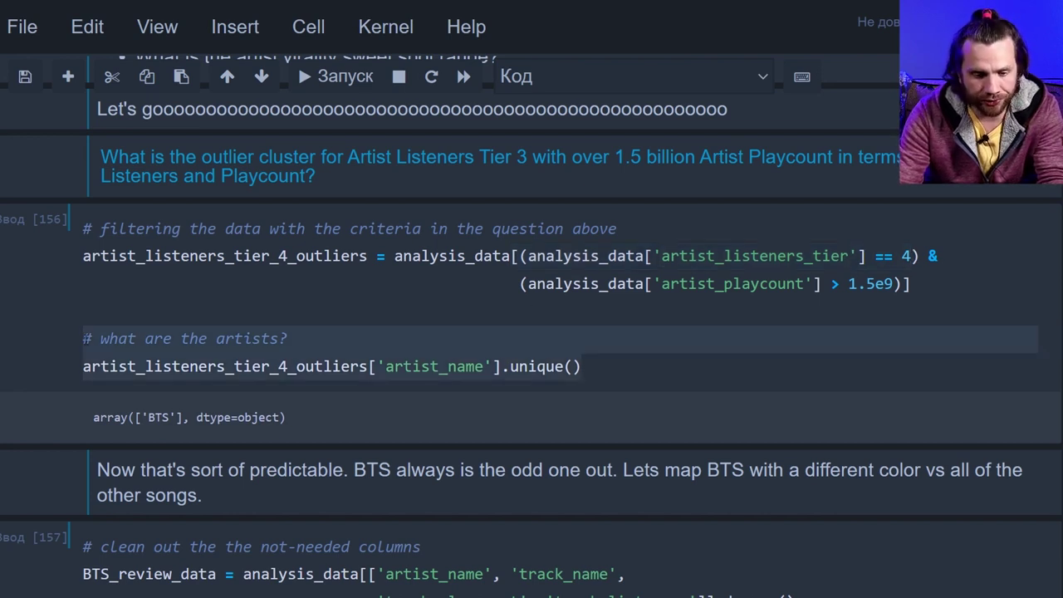
pyautogui.scroll(20, 648, 344)
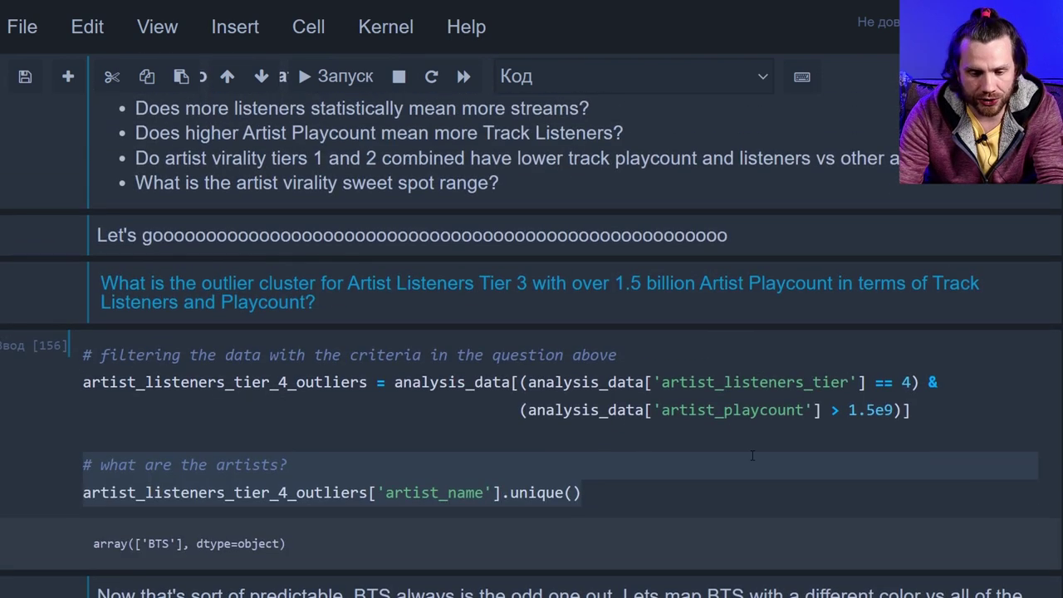
pyautogui.scroll(5, 522, 268)
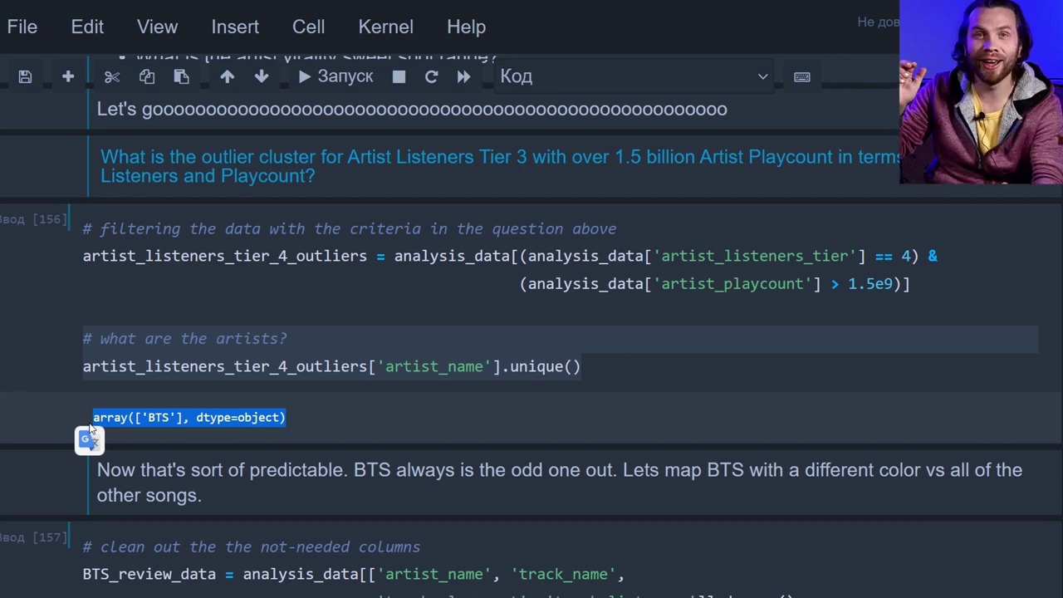
# Inspect the details of the high-playcount BTS outlier points in the TRACK Playcount vs Listeners chart
pyautogui.scroll(-3, 442, 311)
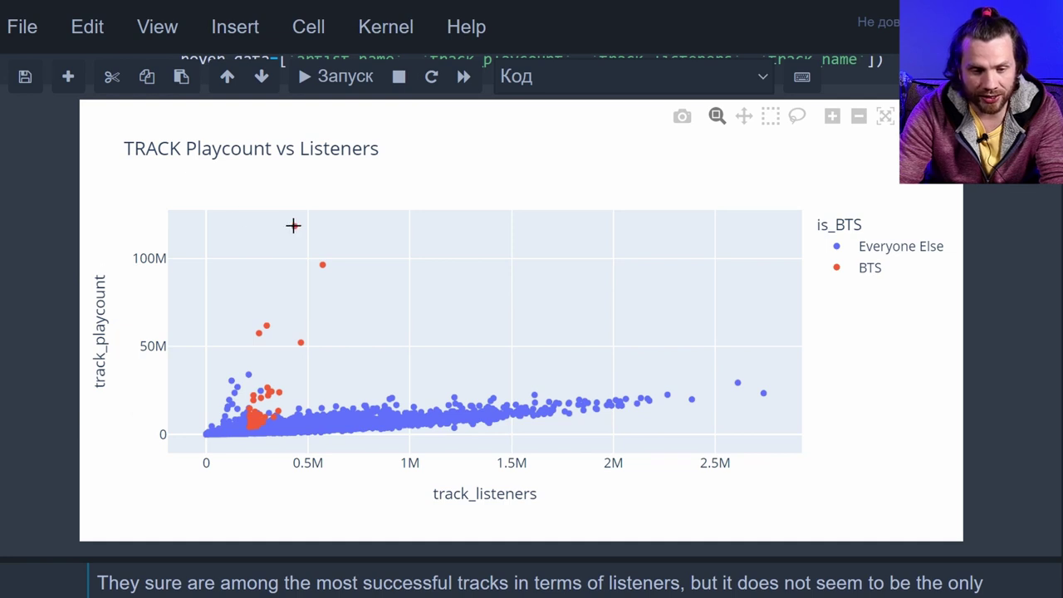
pyautogui.moveTo(294, 226)
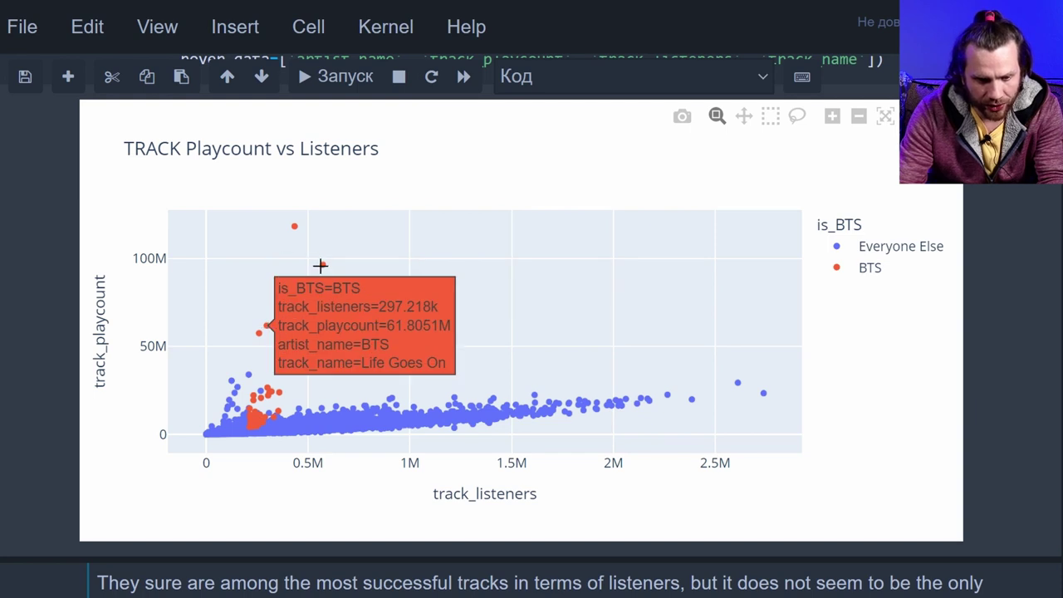
pyautogui.scroll(3, 324, 263)
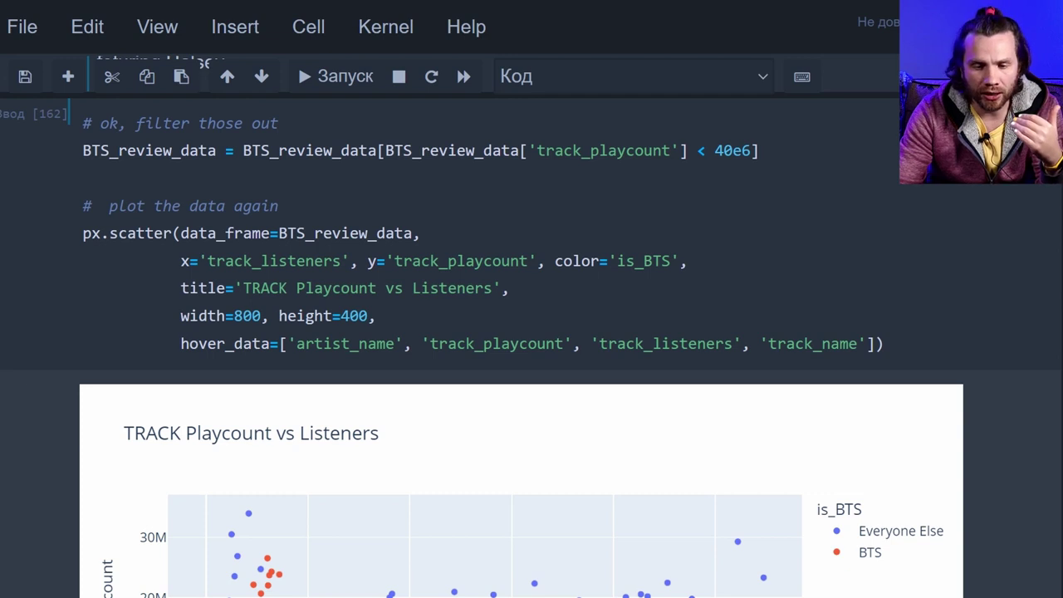
# Examine the playcount and listener boundaries, the bts_conditions sorting function with its three categories, and the re-sorted scatter chart
pyautogui.scroll(-4, 532, 333)
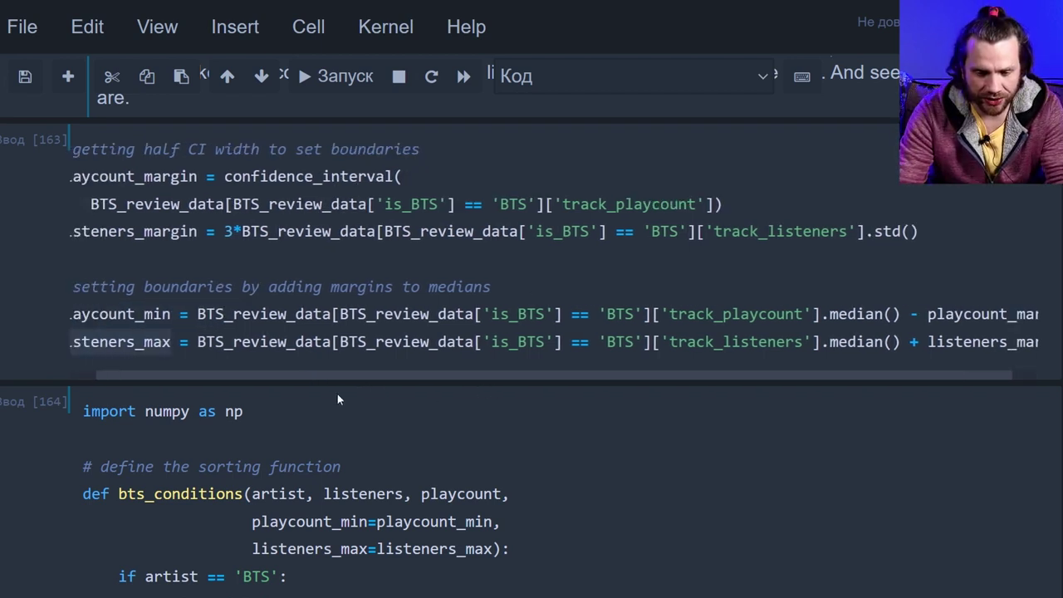
pyautogui.scroll(-4, 303, 393)
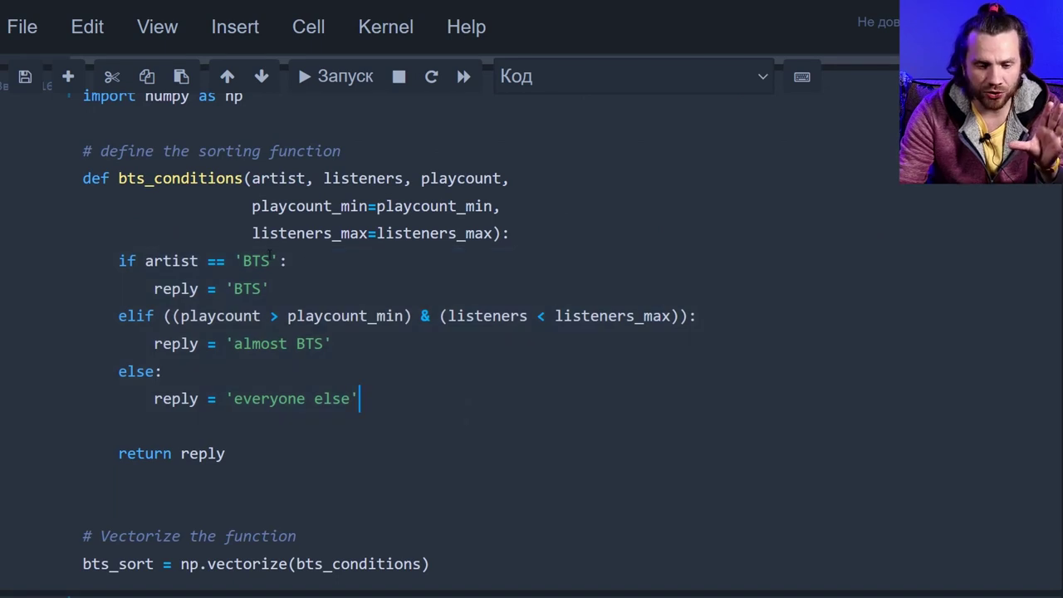
pyautogui.moveTo(268, 252); pyautogui.dragTo(237, 263)
pyautogui.moveTo(349, 399); pyautogui.dragTo(235, 399)
pyautogui.moveTo(322, 343); pyautogui.dragTo(234, 343)
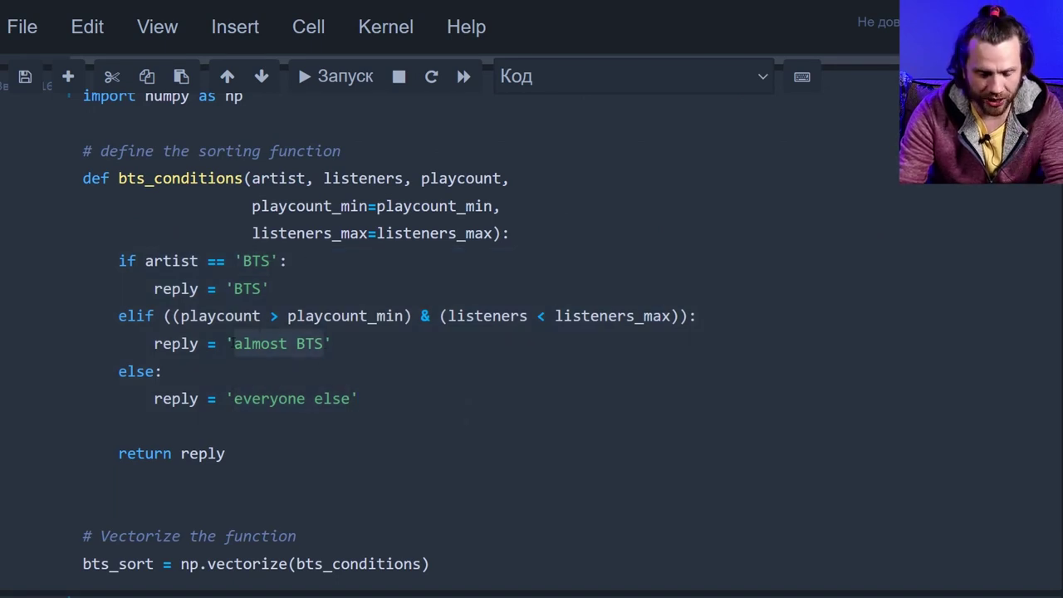
pyautogui.doubleClick(221, 315)
pyautogui.doubleClick(321, 315)
pyautogui.doubleClick(506, 324)
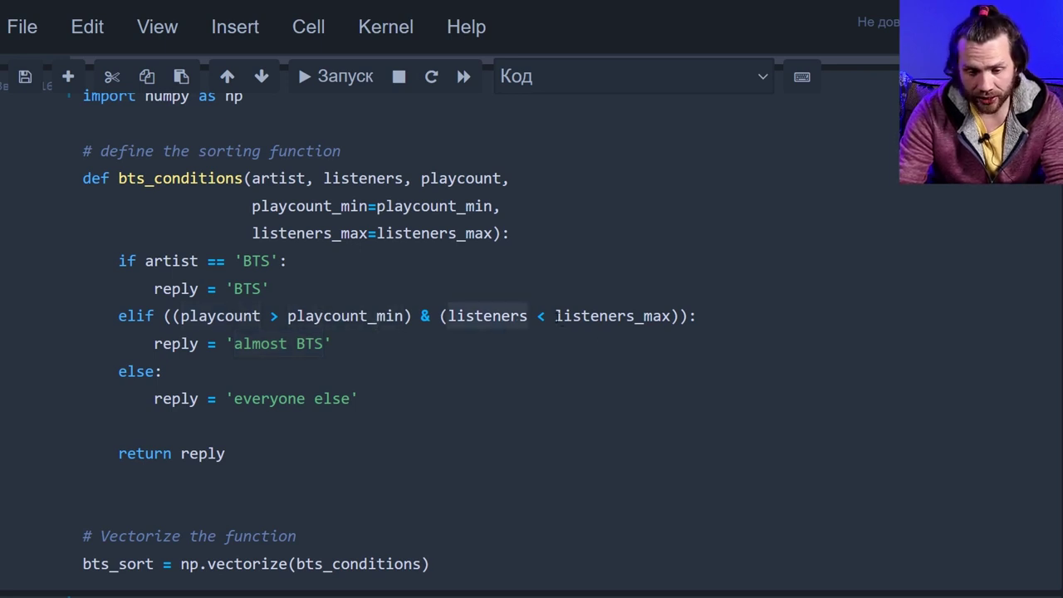
pyautogui.doubleClick(586, 319)
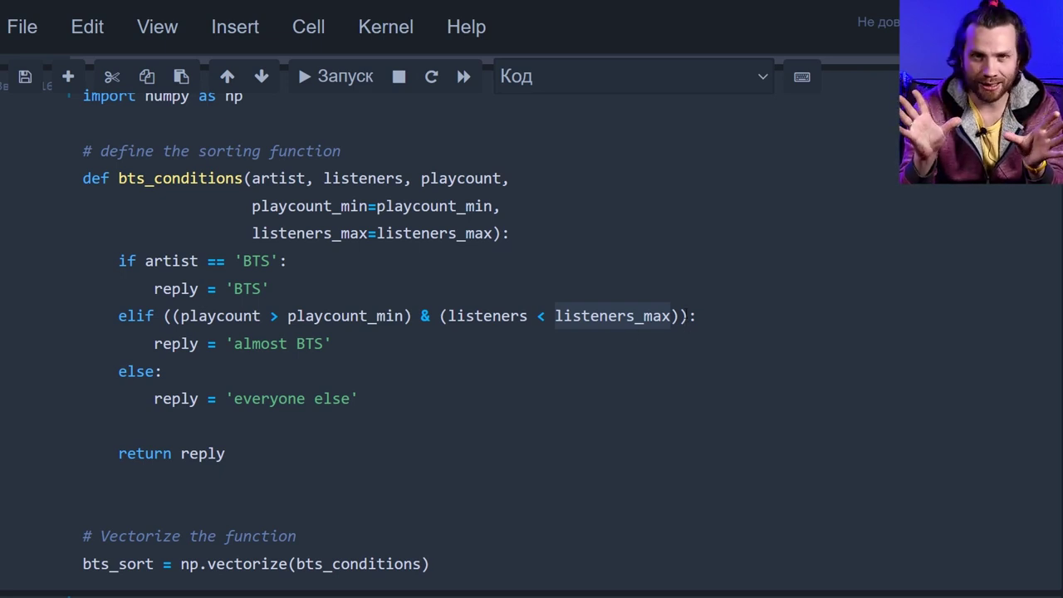
pyautogui.scroll(-10, 339, 348)
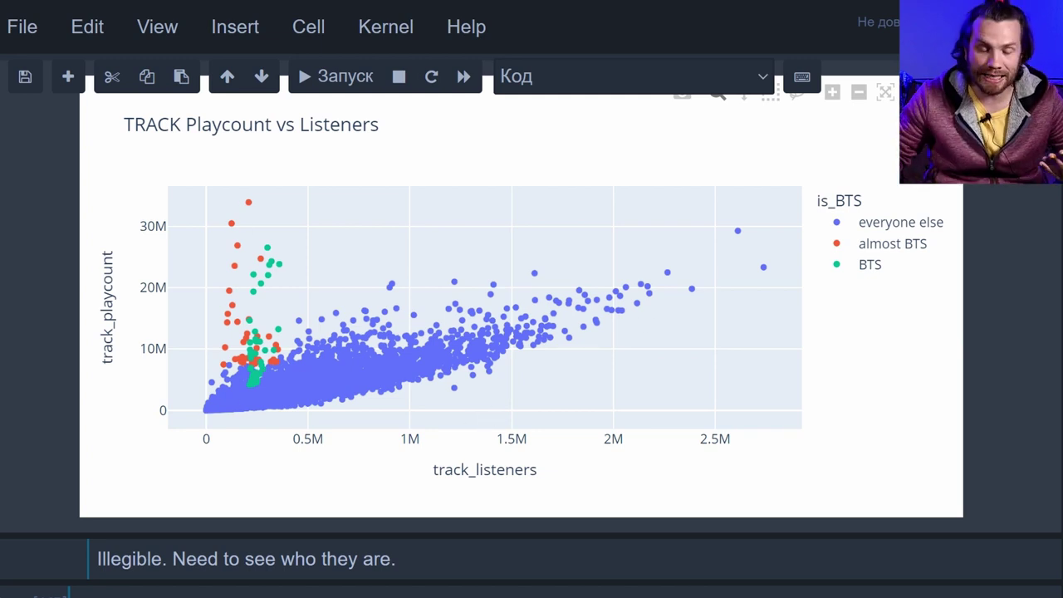
# Review the first rows of BTS_review_data filtered to 'almost BTS', checking artists such as TWICE and tracks with BTS features
pyautogui.scroll(-6, 532, 324)
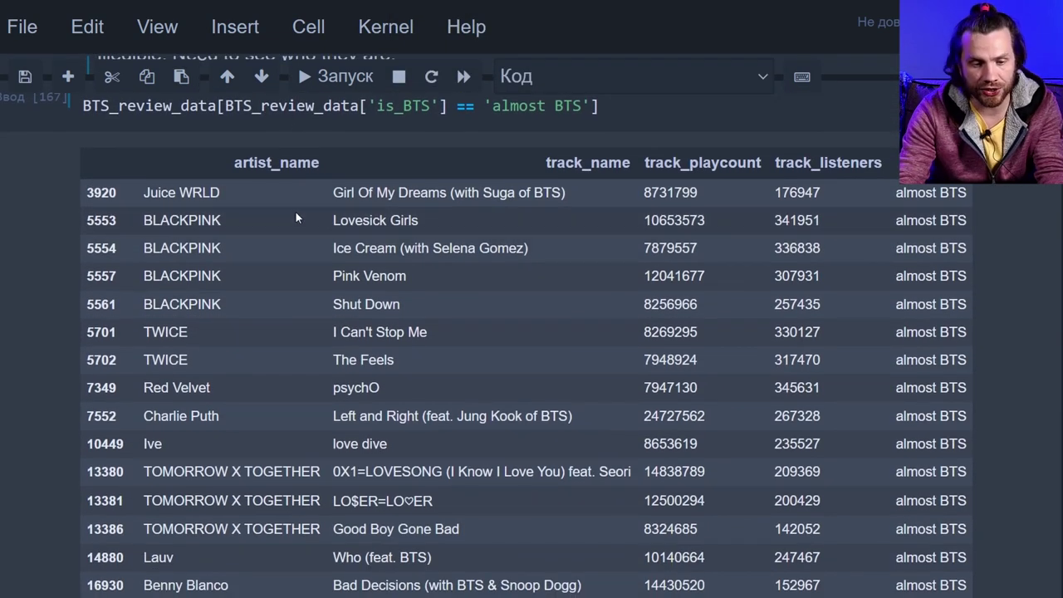
pyautogui.doubleClick(165, 226)
pyautogui.doubleClick(165, 332)
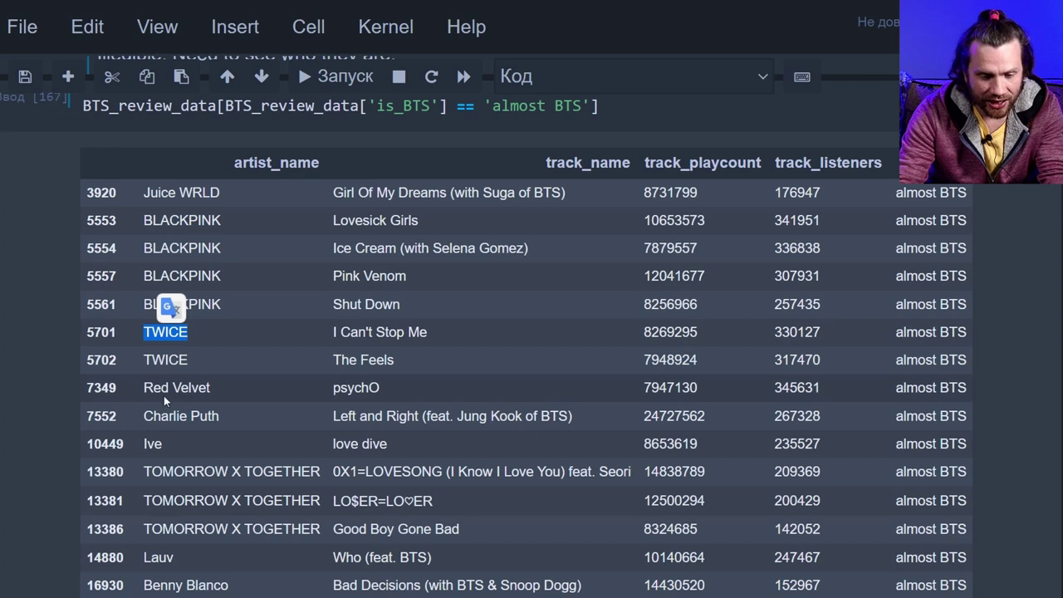
pyautogui.scroll(-1, 167, 360)
pyautogui.moveTo(151, 357); pyautogui.dragTo(214, 360)
pyautogui.moveTo(574, 354); pyautogui.dragTo(435, 356)
pyautogui.scroll(-1, 208, 444)
# Examine the remaining 'almost BTS' rows, including Balming Tiger's track, down to the K-Pop fandom note and the kpop_artists.csv import
pyautogui.scroll(-5, 217, 445)
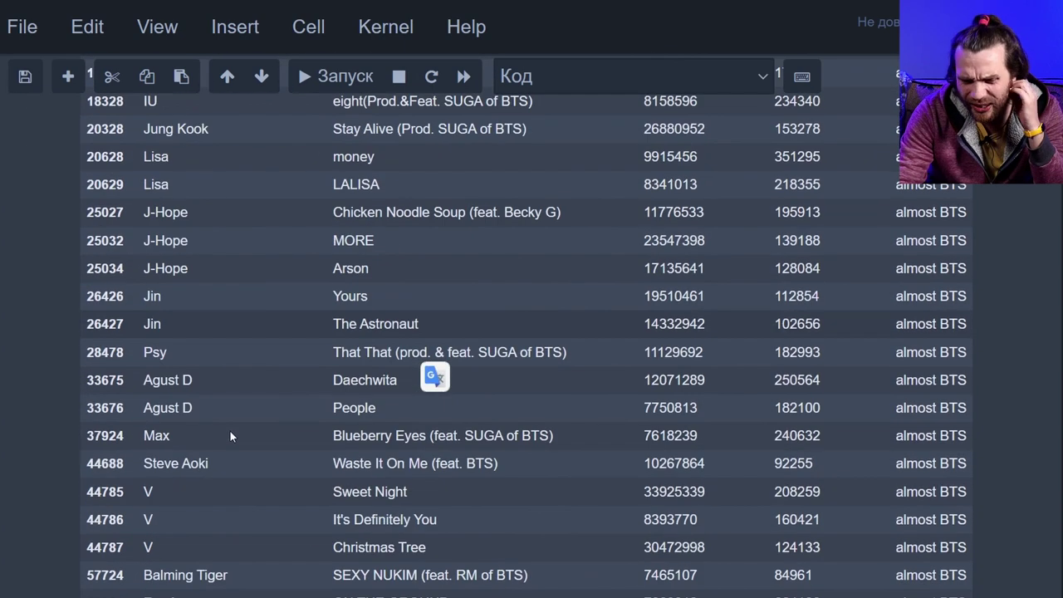
pyautogui.scroll(4, 230, 431)
pyautogui.scroll(2, 234, 440)
pyautogui.scroll(-6, 153, 428)
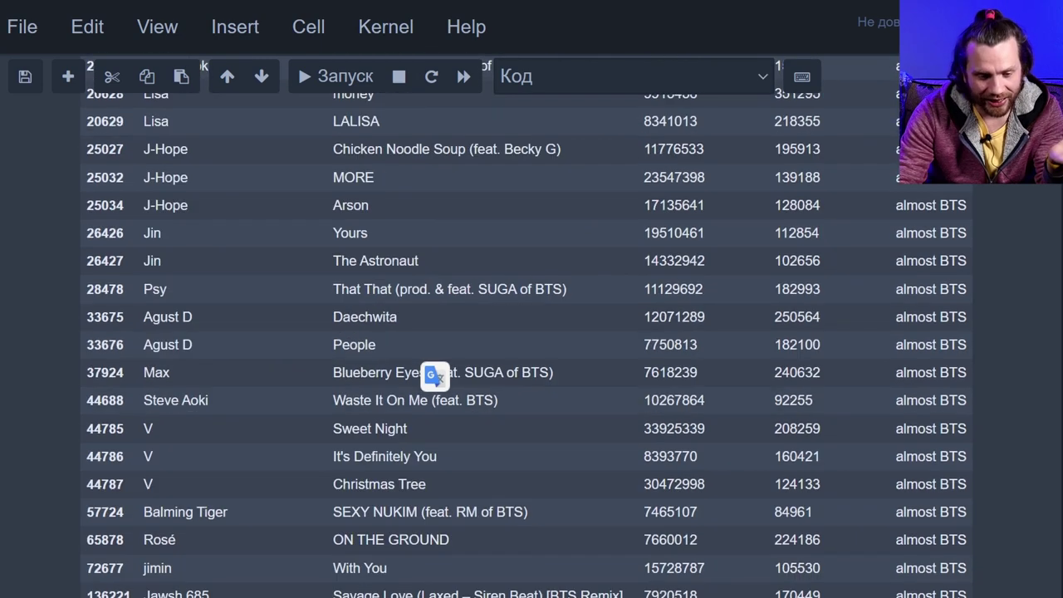
pyautogui.scroll(-3, 547, 449)
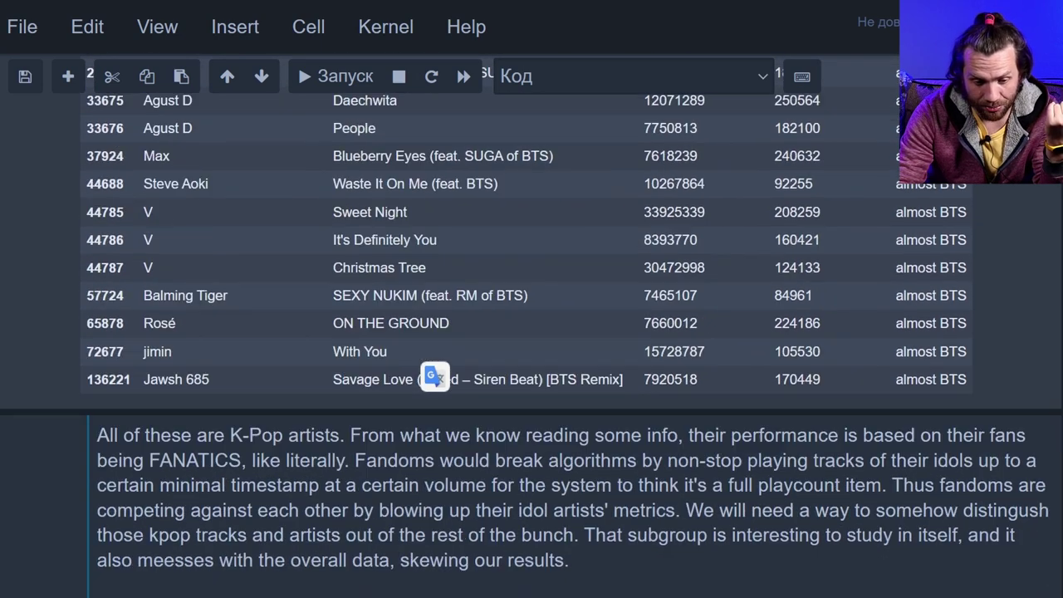
pyautogui.scroll(2, 547, 450)
pyautogui.moveTo(547, 448); pyautogui.dragTo(420, 448)
pyautogui.scroll(-1, 419, 448)
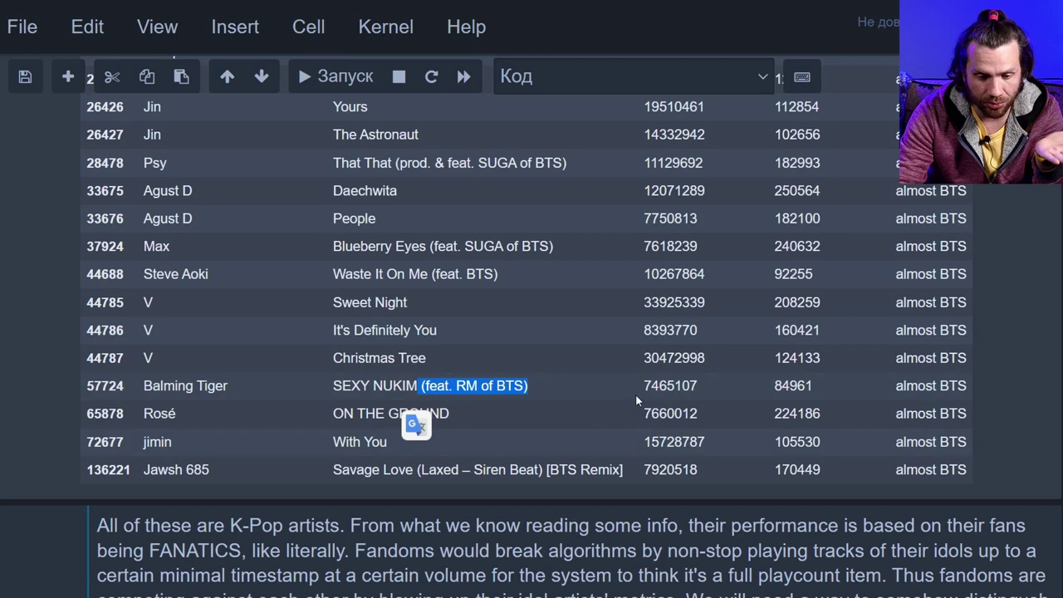
pyautogui.scroll(-8, 419, 449)
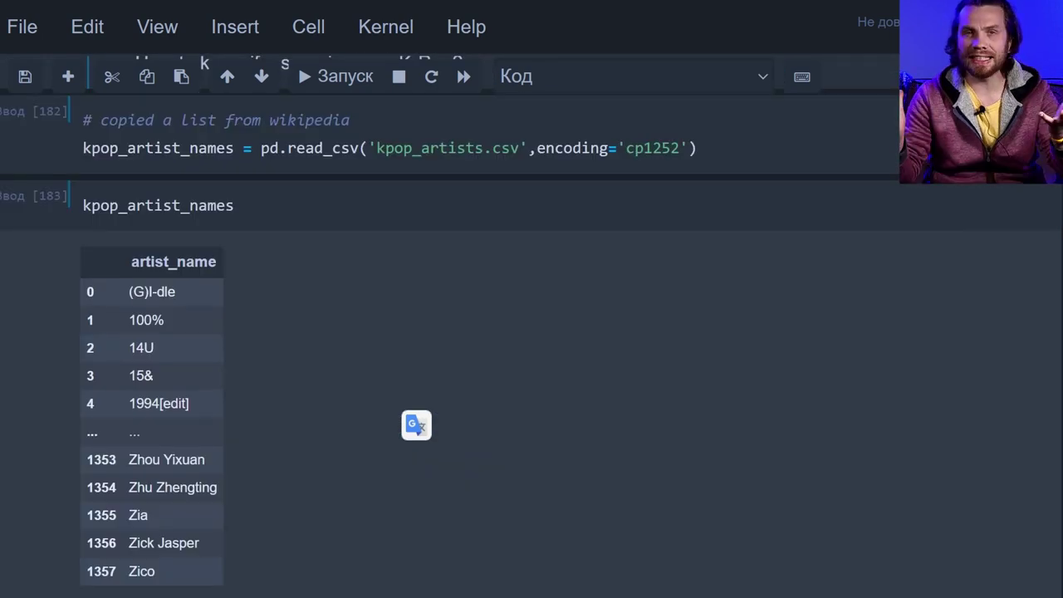
# Search the web for "wiki kpop" in a new browser tab and open the English Wikipedia article on K-pop
pyautogui.hotkey('ctrl', 't')
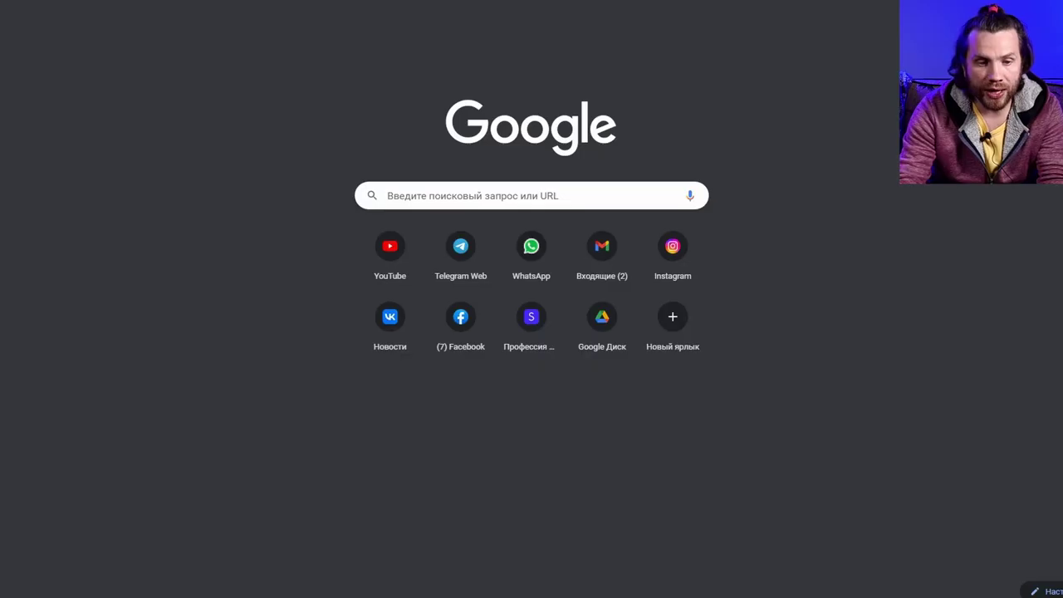
pyautogui.write('цшлш лзщз')
pyautogui.press('Return')
pyautogui.click(121, 298)
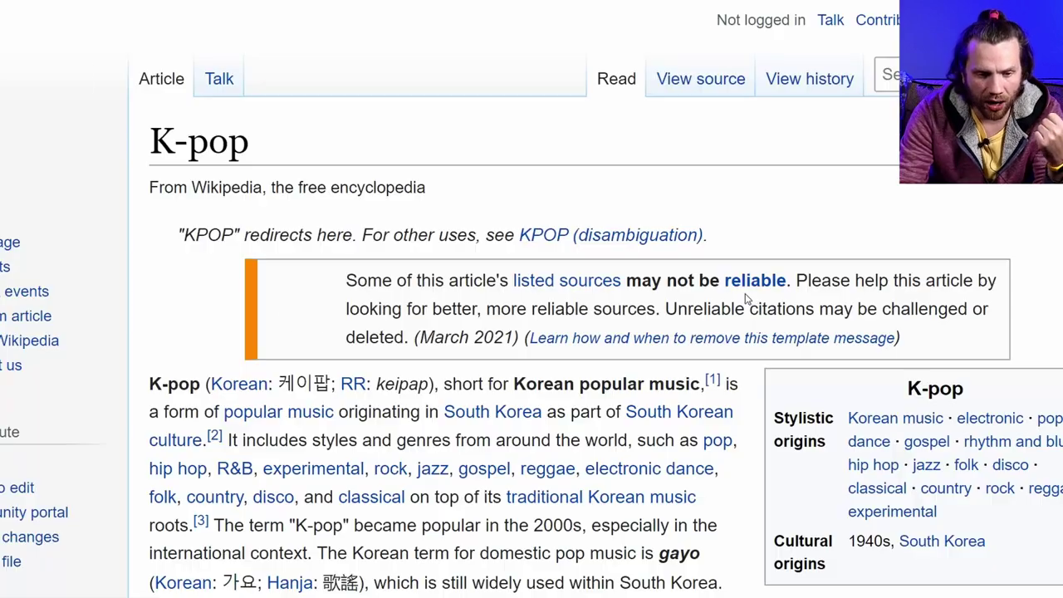
# Browse to the Wikipedia list of 1990s South Korean idol groups, open the linked 2010s list, and look through its groups
pyautogui.scroll(-20, 532, 333)
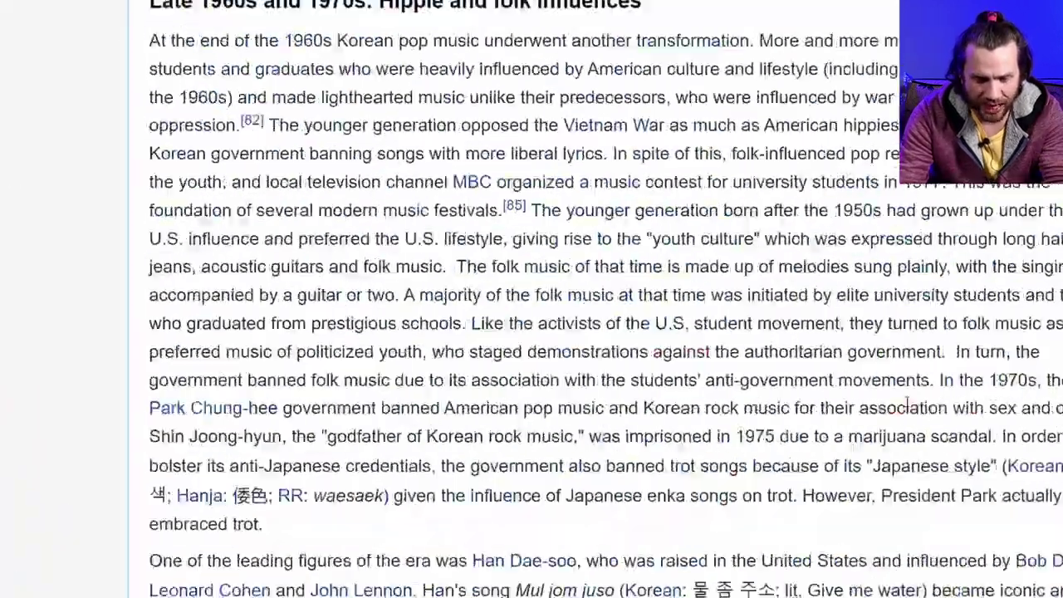
pyautogui.scroll(-20, 907, 404)
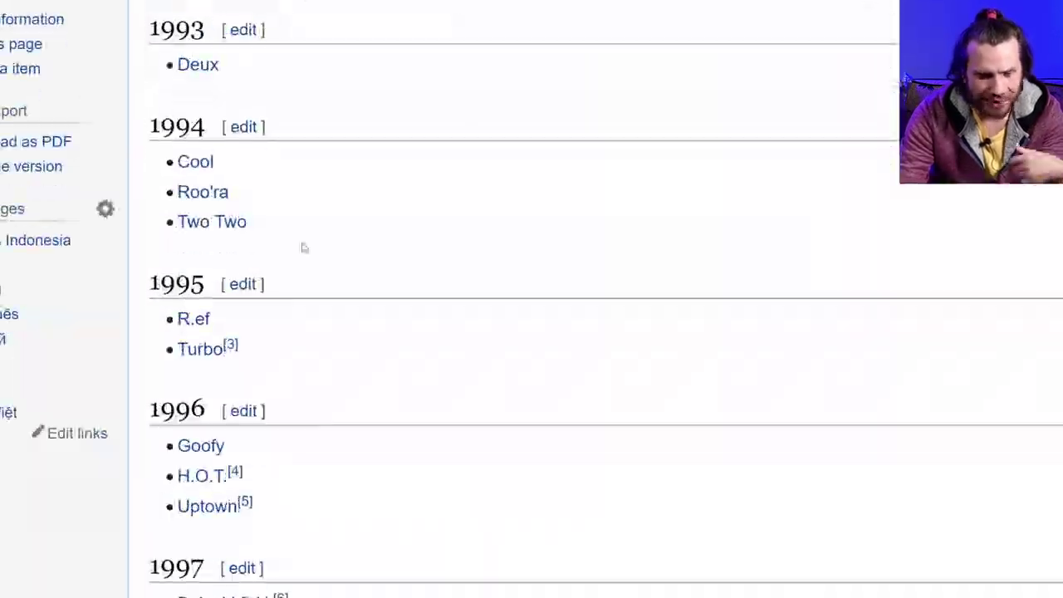
pyautogui.scroll(-15, 304, 247)
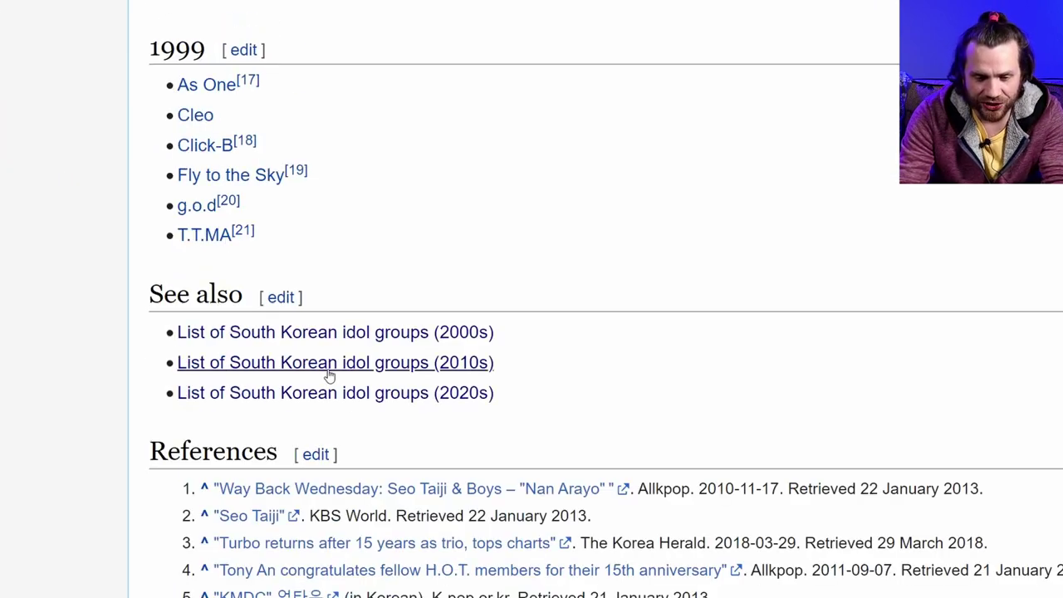
pyautogui.click(327, 373)
pyautogui.scroll(-10, 416, 320)
pyautogui.scroll(-20, 506, 280)
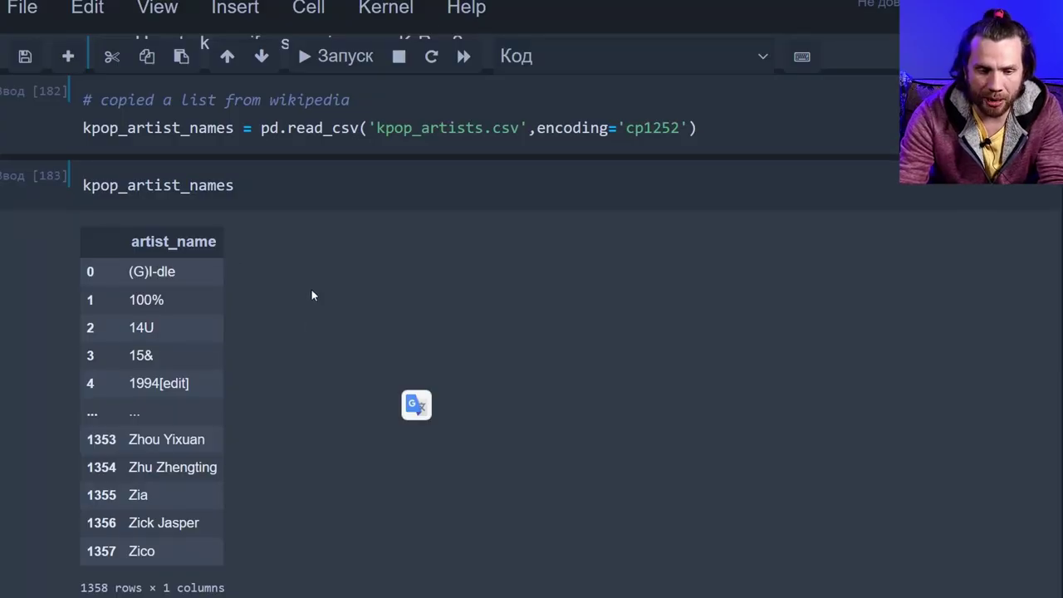
# Examine the kpop_artist_names table in the notebook, checking its last index, the artist names, and the 1994[edit] entry
pyautogui.doubleClick(102, 551)
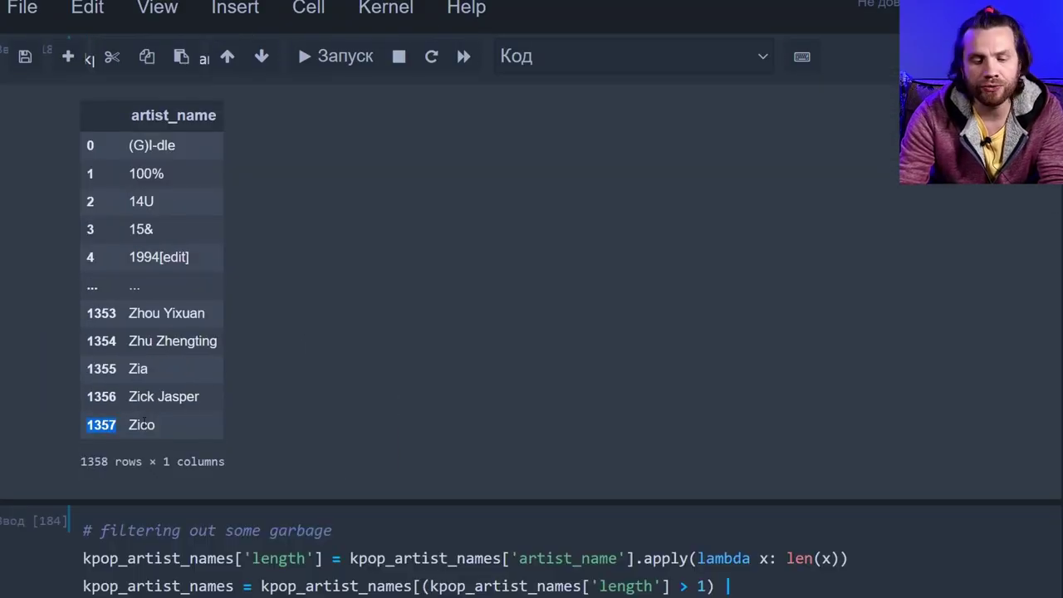
pyautogui.moveTo(169, 430); pyautogui.dragTo(144, 145)
pyautogui.doubleClick(147, 173)
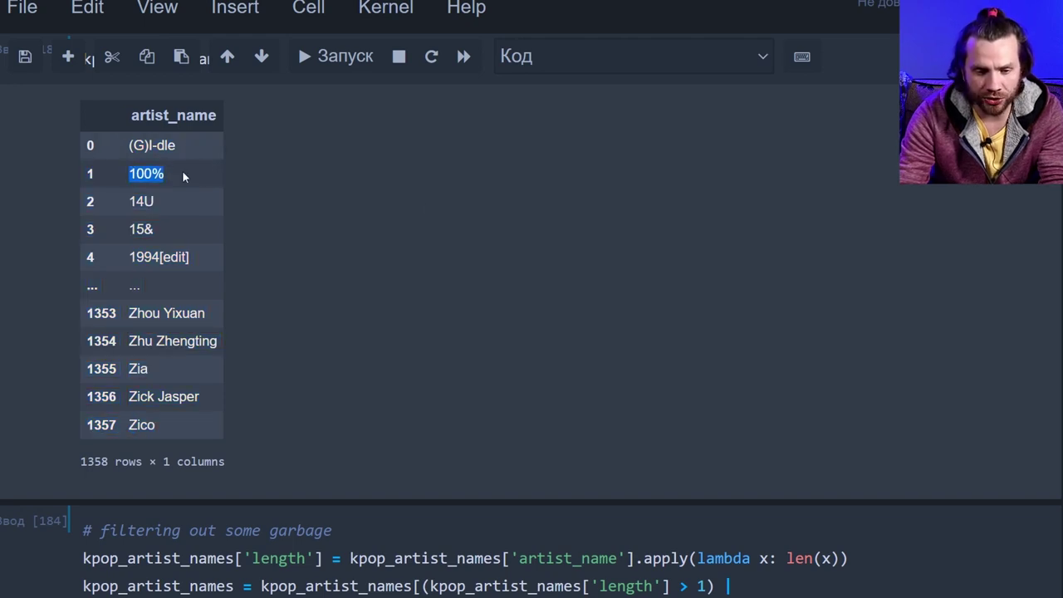
pyautogui.click(161, 256)
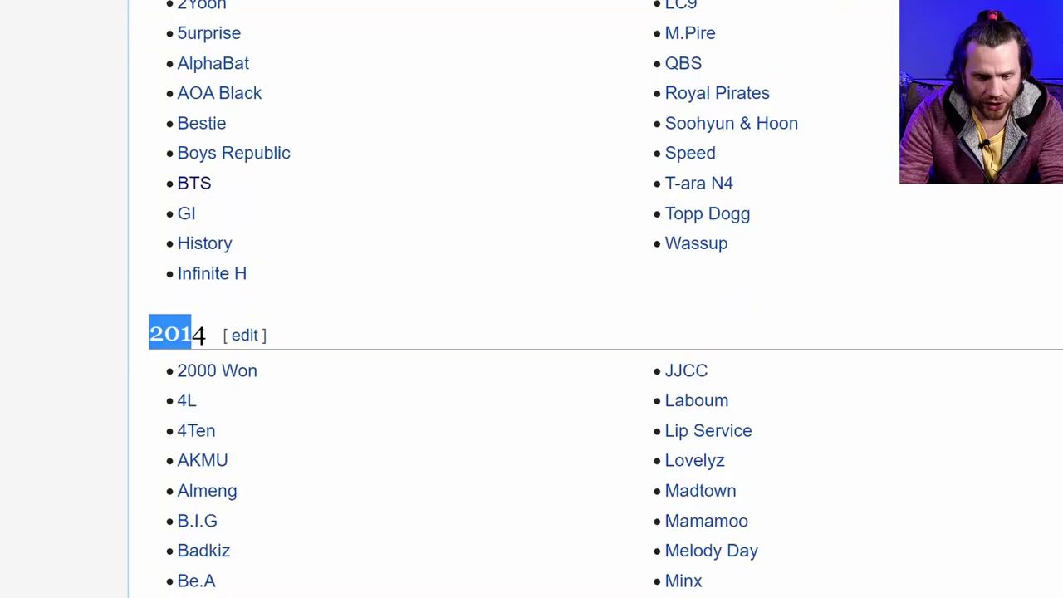
# Examine the year headings with [edit] labels and the group names under them in the Wikipedia 2010s idol group list
pyautogui.moveTo(199, 336); pyautogui.dragTo(290, 342)
pyautogui.scroll(-6, 368, 373)
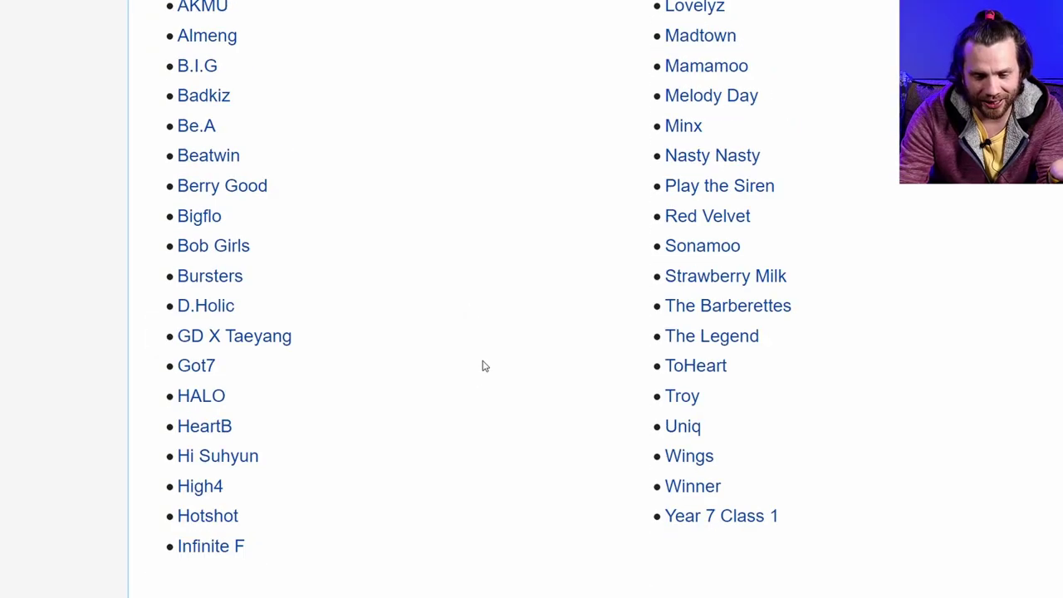
pyautogui.scroll(6, 274, 332)
pyautogui.scroll(-2, 357, 334)
pyautogui.scroll(-10, 357, 334)
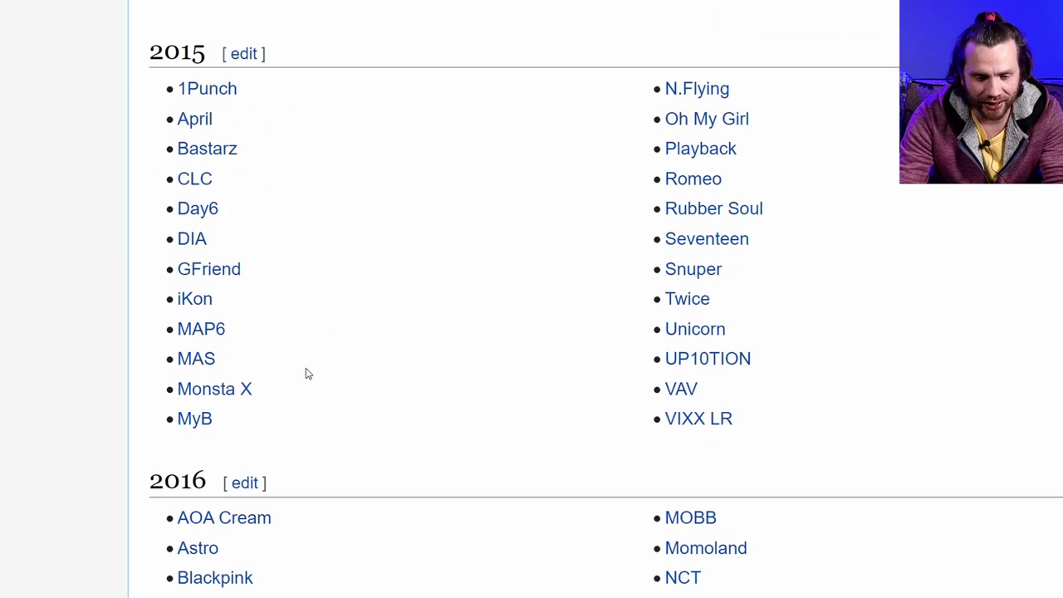
pyautogui.scroll(-15, 312, 365)
pyautogui.moveTo(142, 218); pyautogui.dragTo(460, 510)
# Return to the notebook and review the garbage-filtering code: the length and 'V' conditions, the '[edit]' check, and the final list length
pyautogui.hotkey('alt', 'Tab')
pyautogui.scroll(-1, 434, 373)
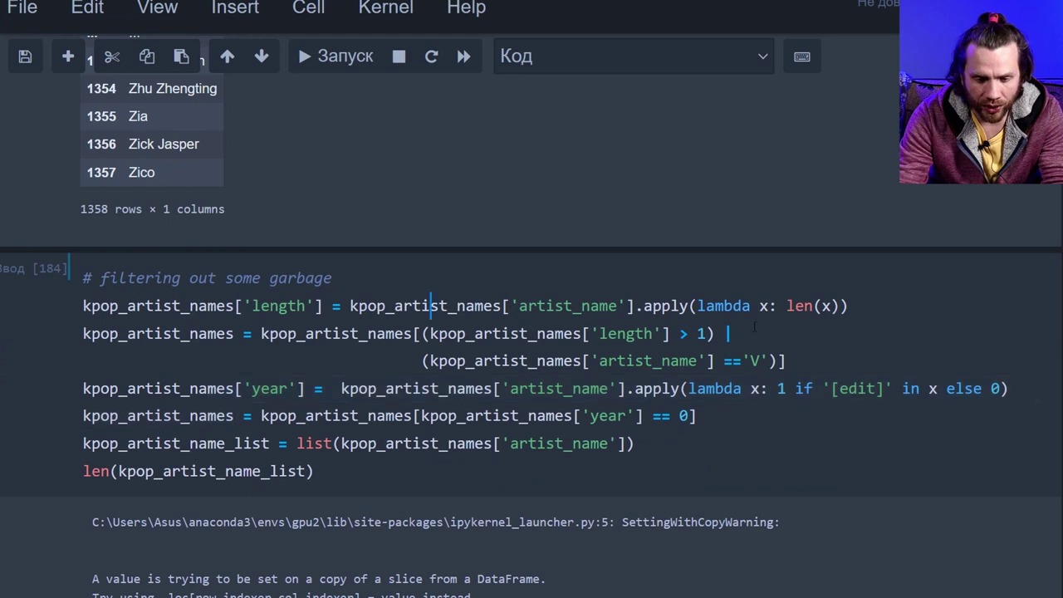
pyautogui.click(700, 333)
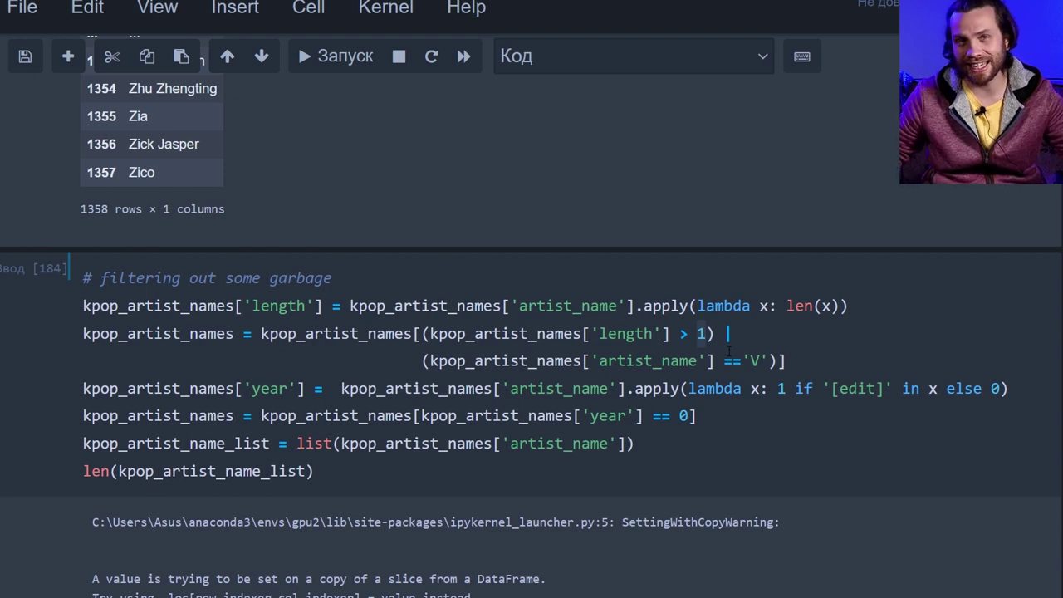
pyautogui.moveTo(786, 361); pyautogui.dragTo(708, 333)
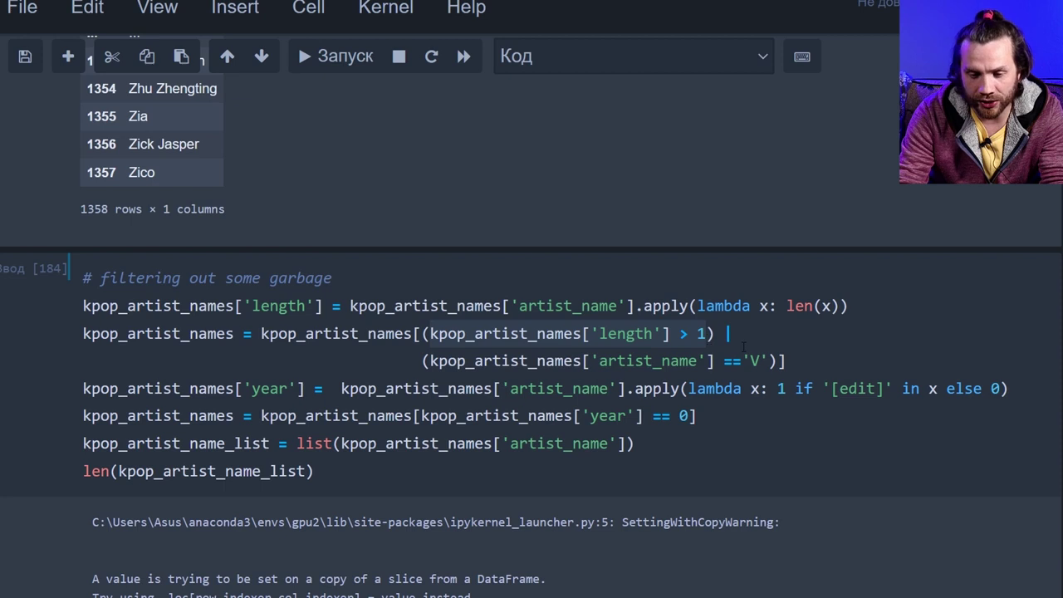
pyautogui.scroll(-3, 425, 262)
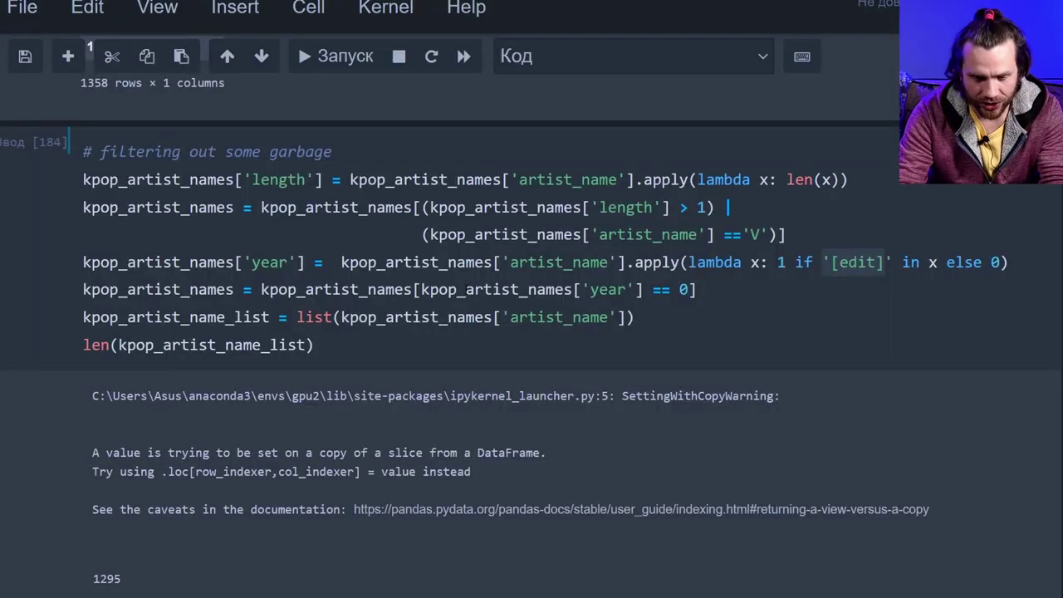
pyautogui.scroll(-3, 225, 328)
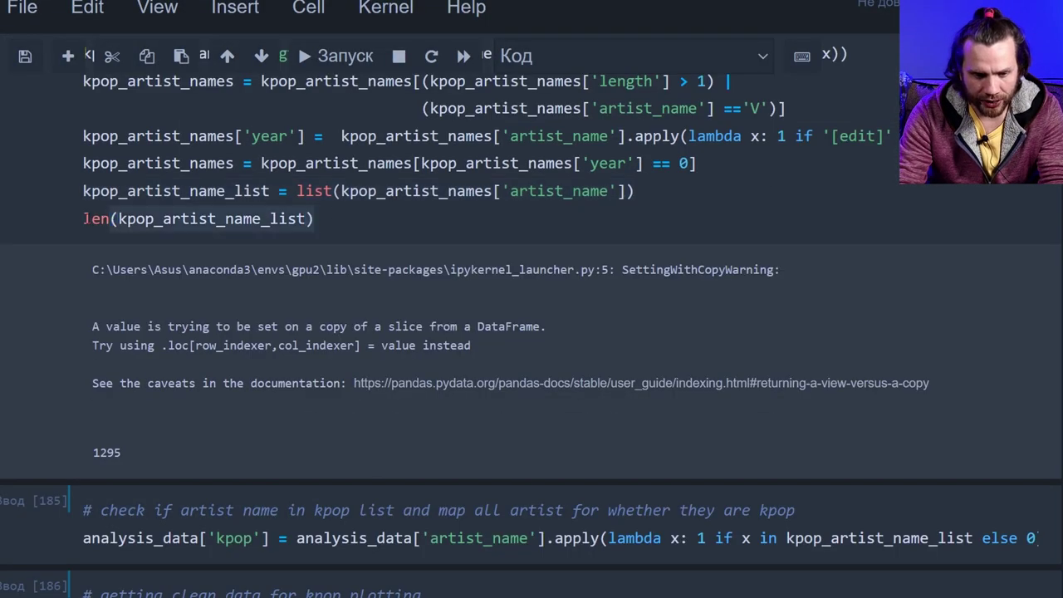
pyautogui.scroll(-3, 532, 332)
pyautogui.moveTo(122, 327); pyautogui.dragTo(99, 327)
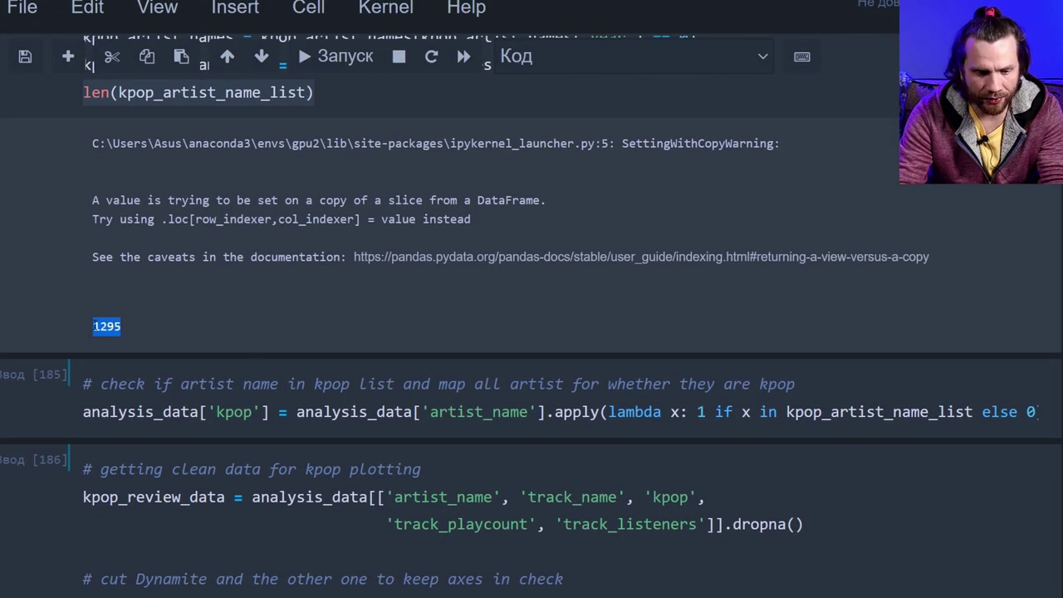
# Review the code mapping artists to the kpop flag and the kpop_review_data preparation with track_playcount below 40e6
pyautogui.scroll(-3, 240, 314)
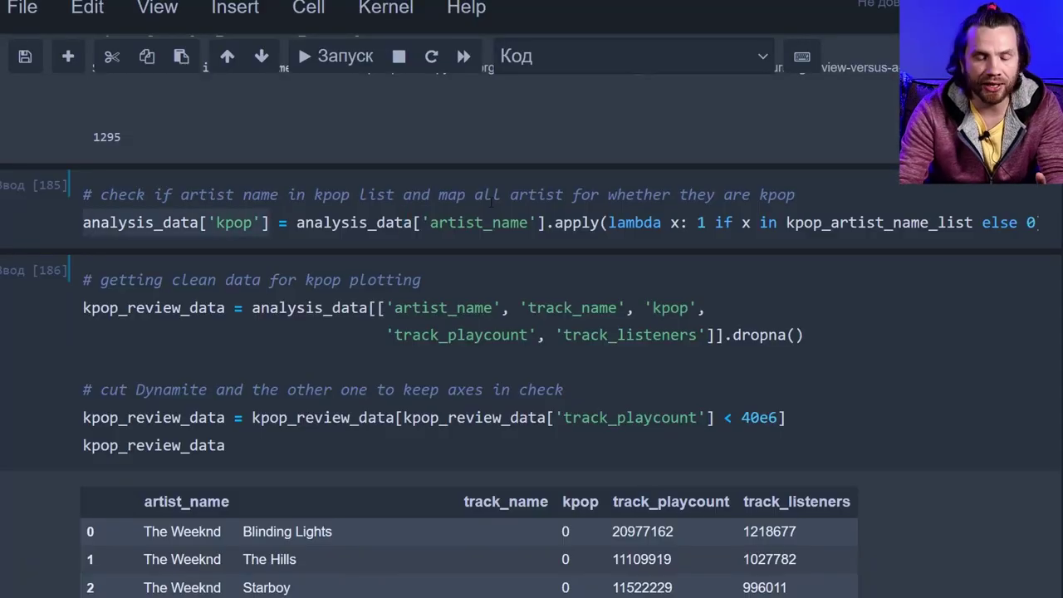
pyautogui.click(700, 222)
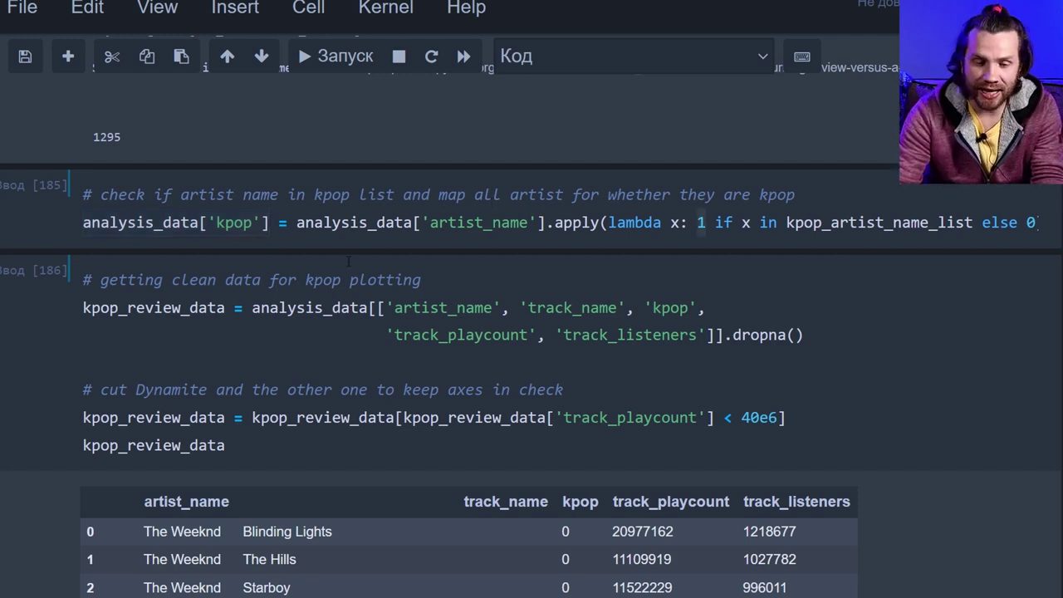
pyautogui.scroll(-3, 348, 261)
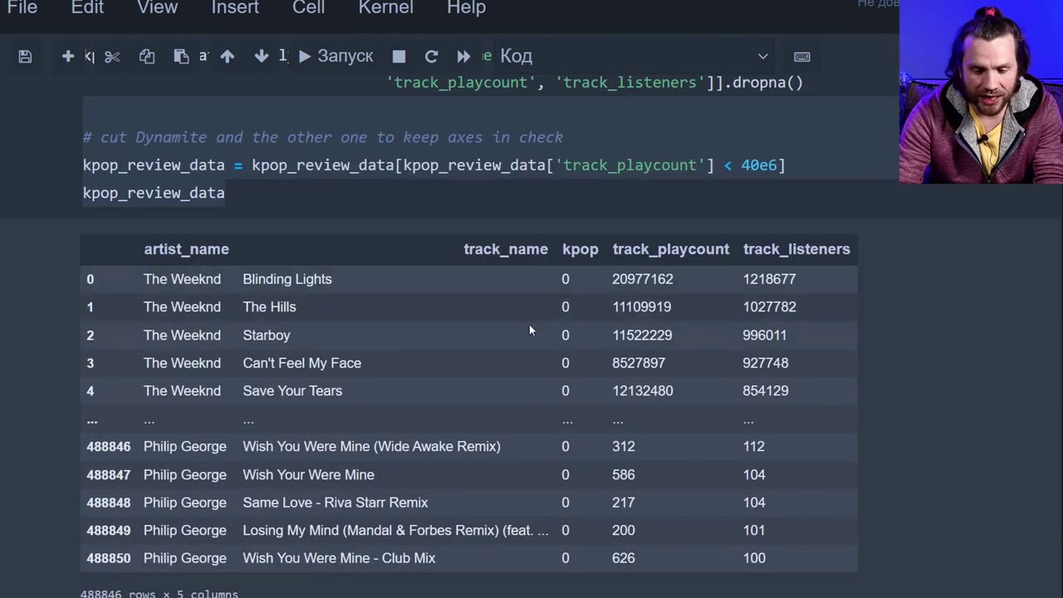
# Inspect the kpop-coloured TRACK Playcount vs Listeners chart, the Cream point and its removal code, and the unflagged points in the high-playcount cluster
pyautogui.scroll(-10, 98, 248)
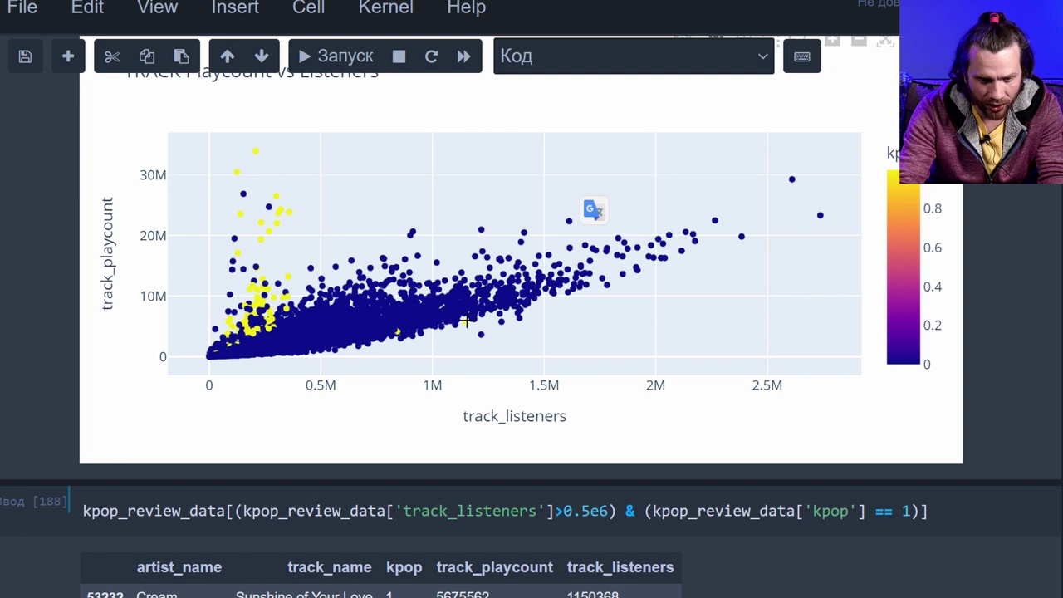
pyautogui.moveTo(466, 323)
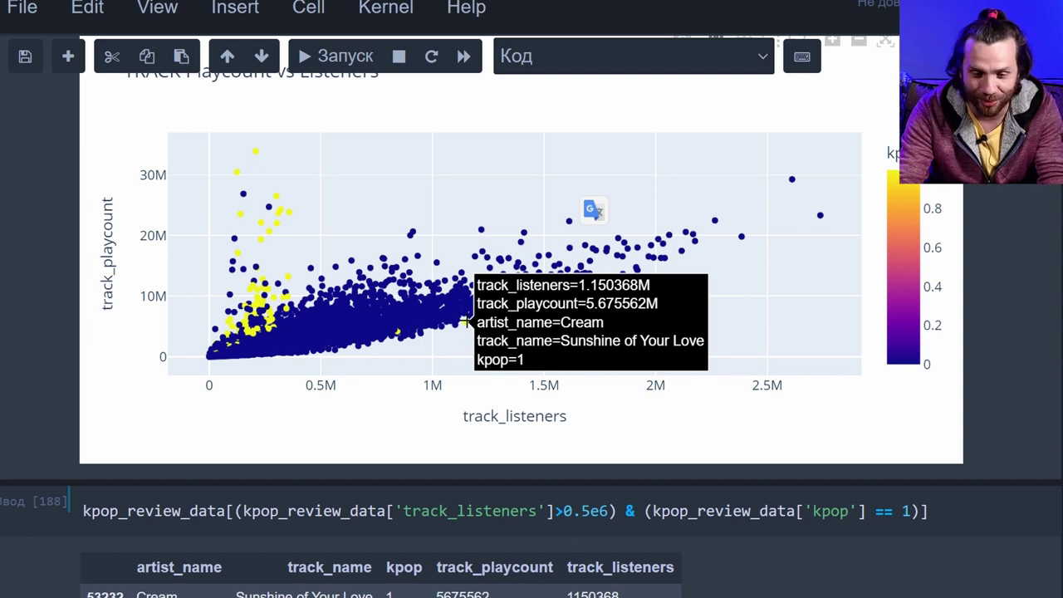
pyautogui.scroll(-2, 323, 469)
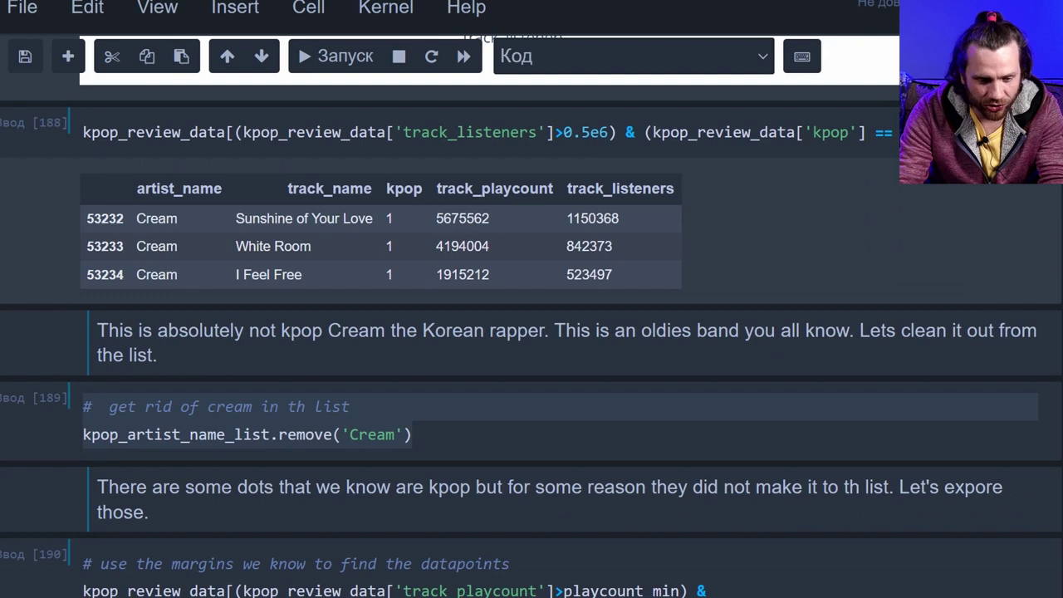
pyautogui.scroll(3, 531, 332)
pyautogui.scroll(1, 246, 168)
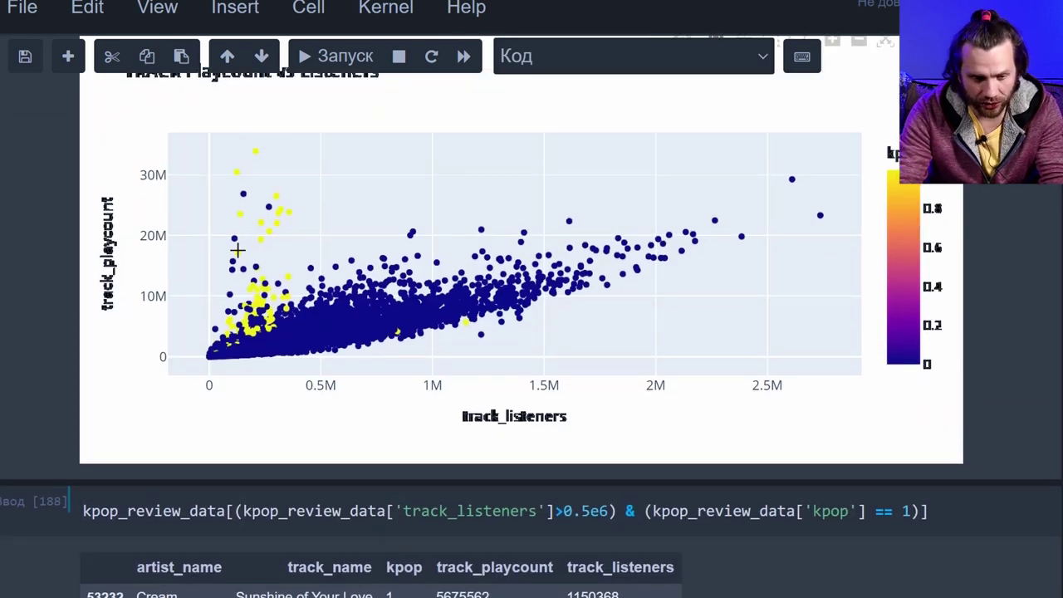
pyautogui.moveTo(234, 237)
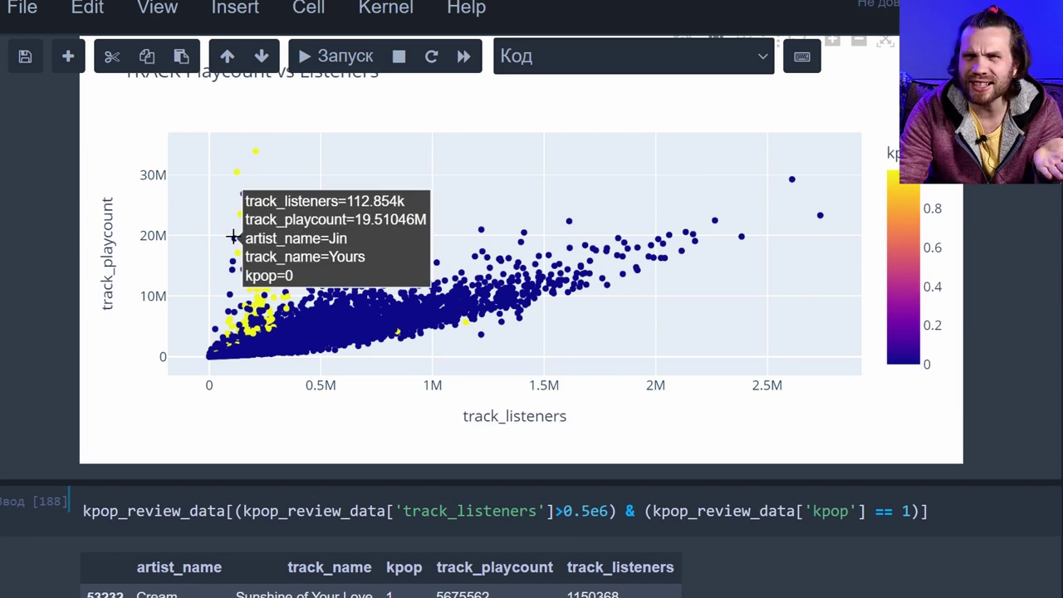
pyautogui.moveTo(241, 196)
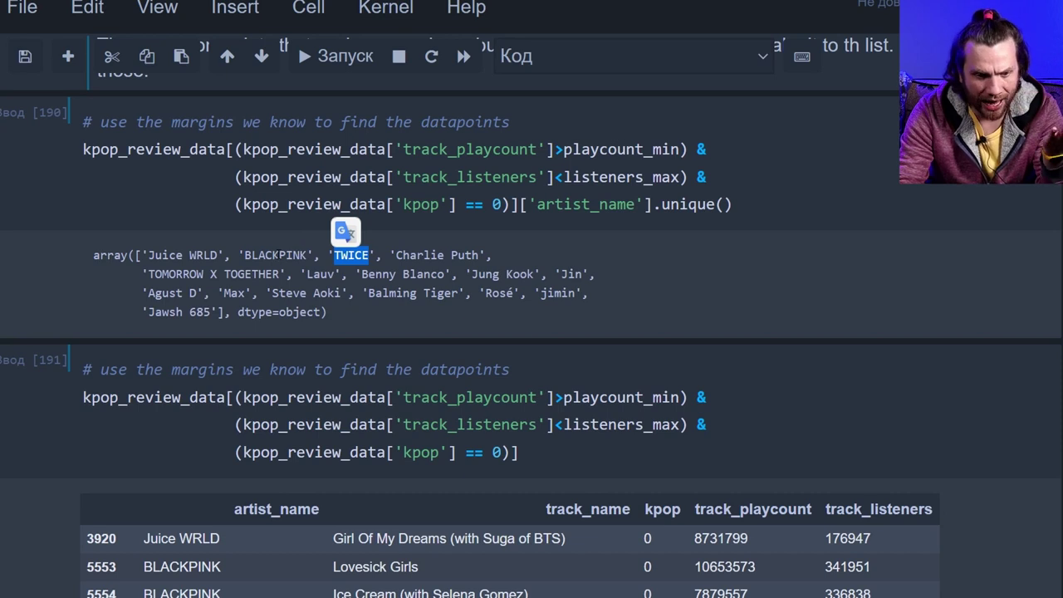
# Examine the unflagged artists and tracks within the playcount and listener margins, including BLACKPINK, Charlie Puth and Lauv's BTS feature
pyautogui.doubleClick(276, 255)
pyautogui.scroll(-5, 244, 357)
pyautogui.moveTo(244, 357); pyautogui.dragTo(142, 357)
pyautogui.moveTo(579, 355); pyautogui.dragTo(525, 355)
pyautogui.scroll(-1, 423, 374)
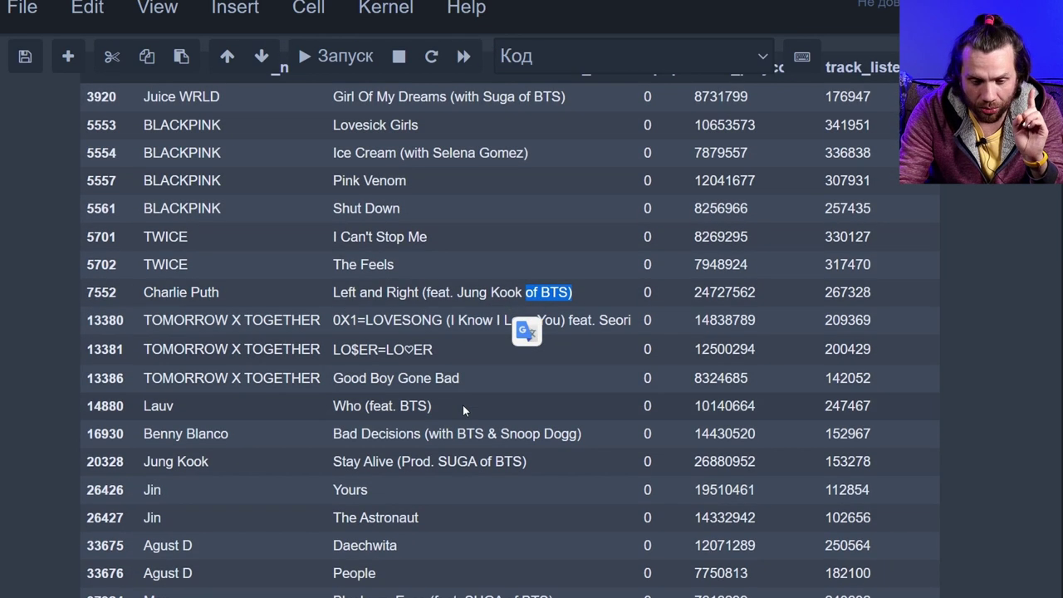
pyautogui.moveTo(451, 410); pyautogui.dragTo(330, 407)
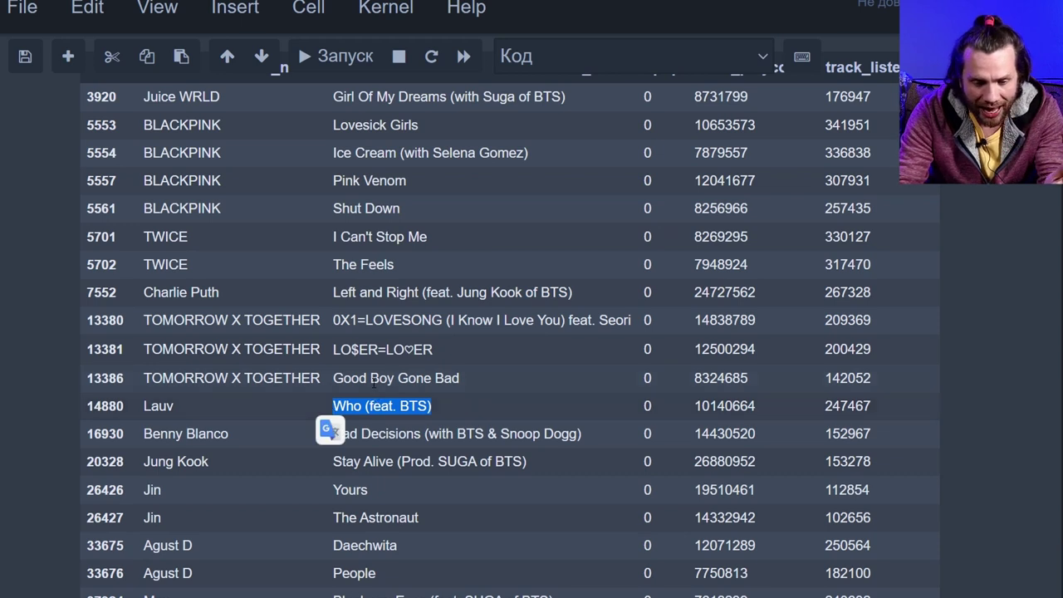
# Review the remaining unflagged artists, the note on who counts as k-pop, and the code extending kpop_artist_name_list with more_kpop_list
pyautogui.scroll(-2, 243, 359)
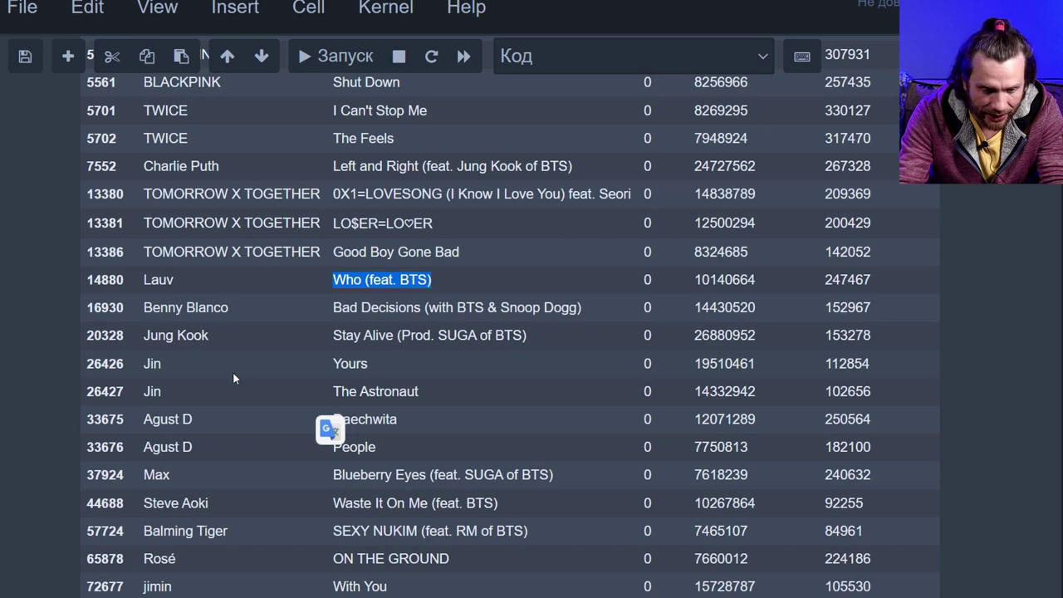
pyautogui.scroll(-5, 233, 371)
pyautogui.click(698, 446)
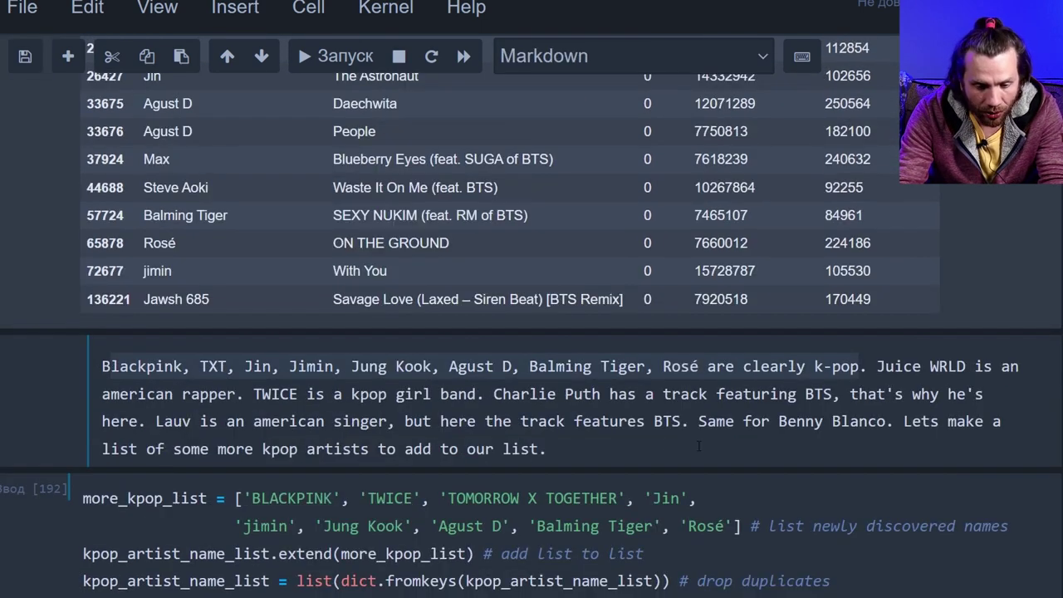
pyautogui.moveTo(547, 448); pyautogui.dragTo(495, 397)
pyautogui.scroll(-4, 668, 317)
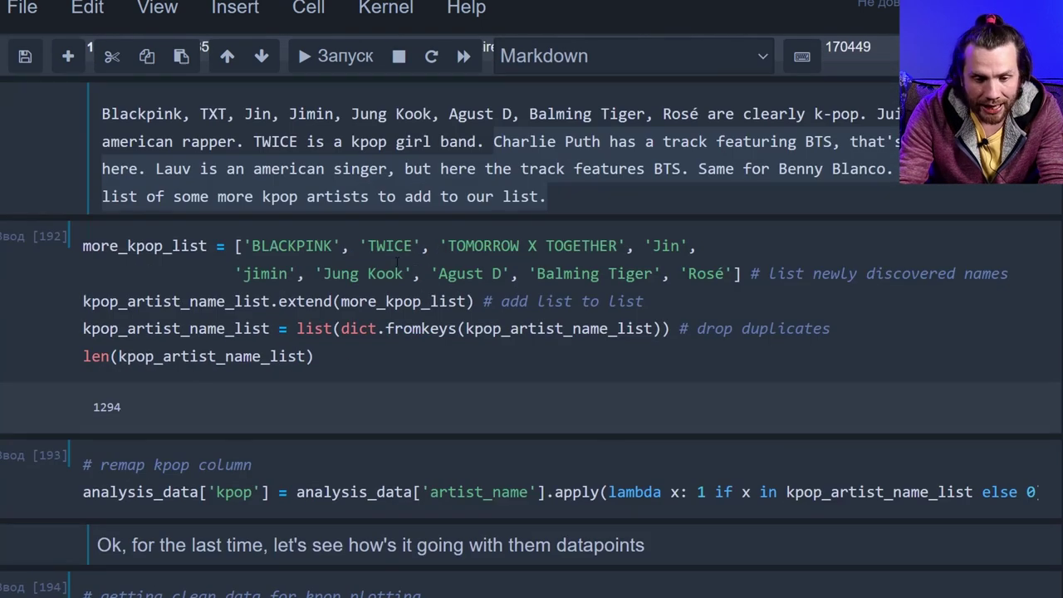
pyautogui.click(668, 317)
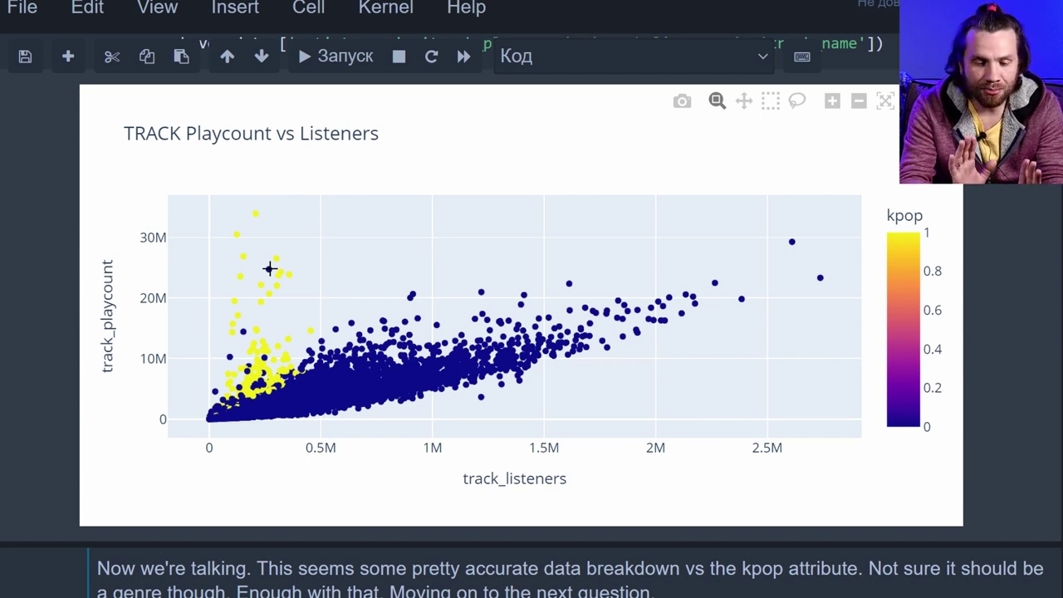
# Inspect Charlie Puth's unflagged point on the updated kpop-coloured chart and revisit the track_playcount tier scatter plots
pyautogui.moveTo(269, 268)
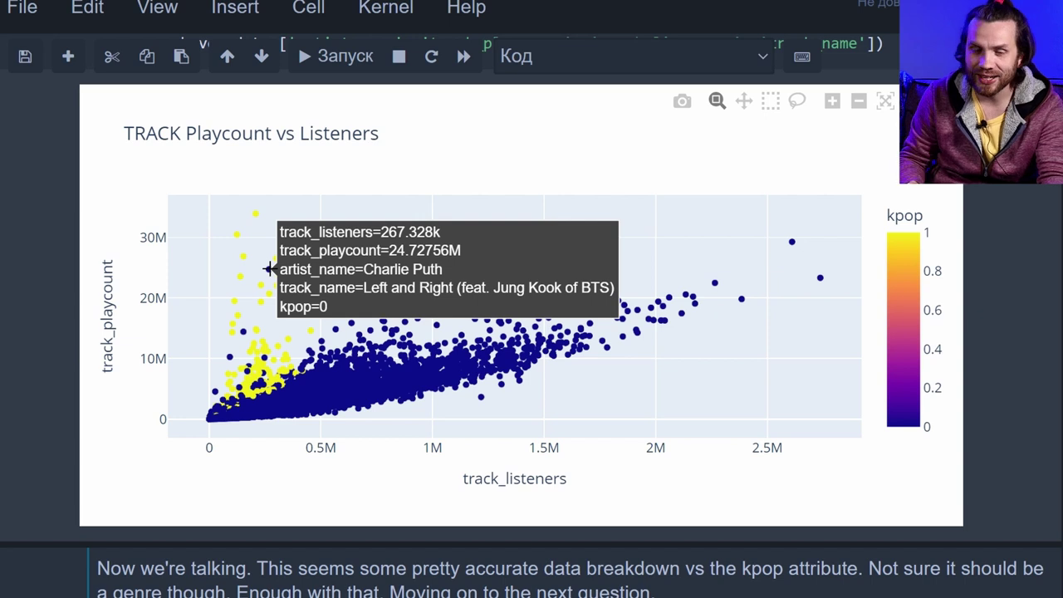
pyautogui.moveTo(218, 190)
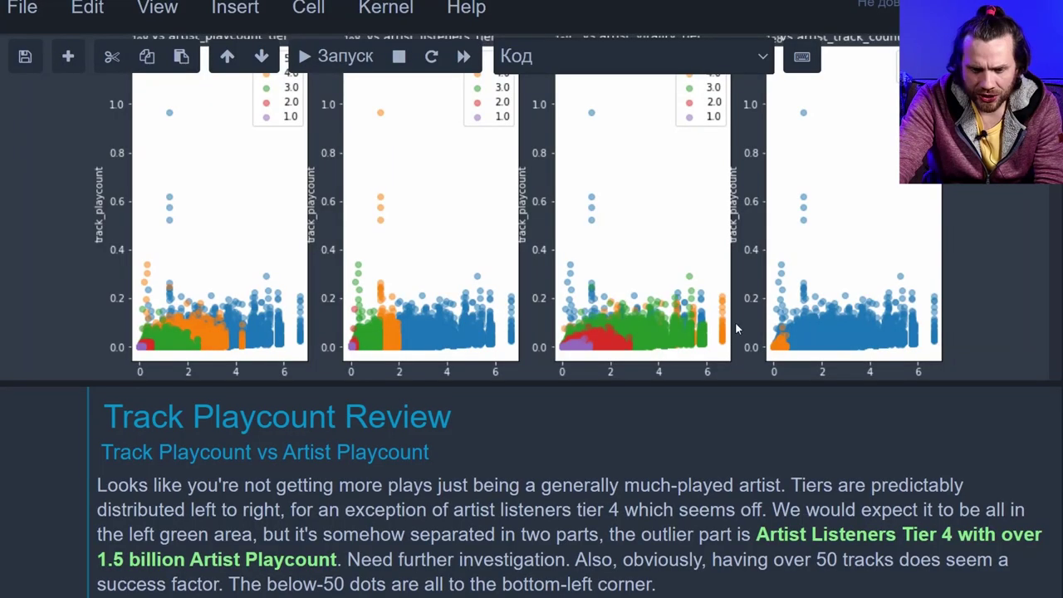
pyautogui.scroll(2, 713, 296)
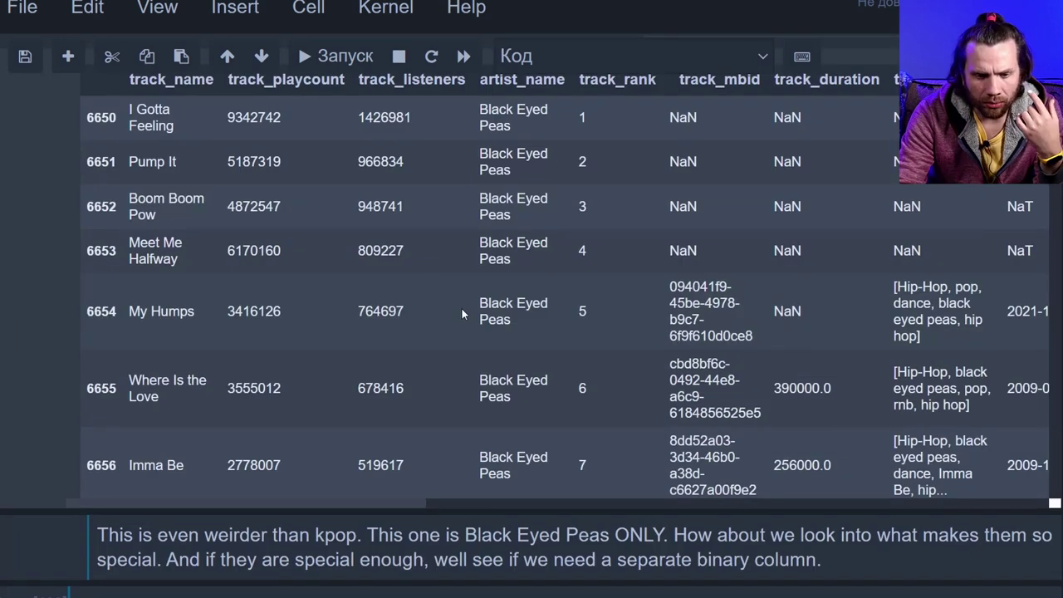
# Read through the tracks filtered by artist_playcount_tier 4 and artist_listeners above 4e6
pyautogui.scroll(-3, 461, 307)
pyautogui.scroll(-20, 457, 295)
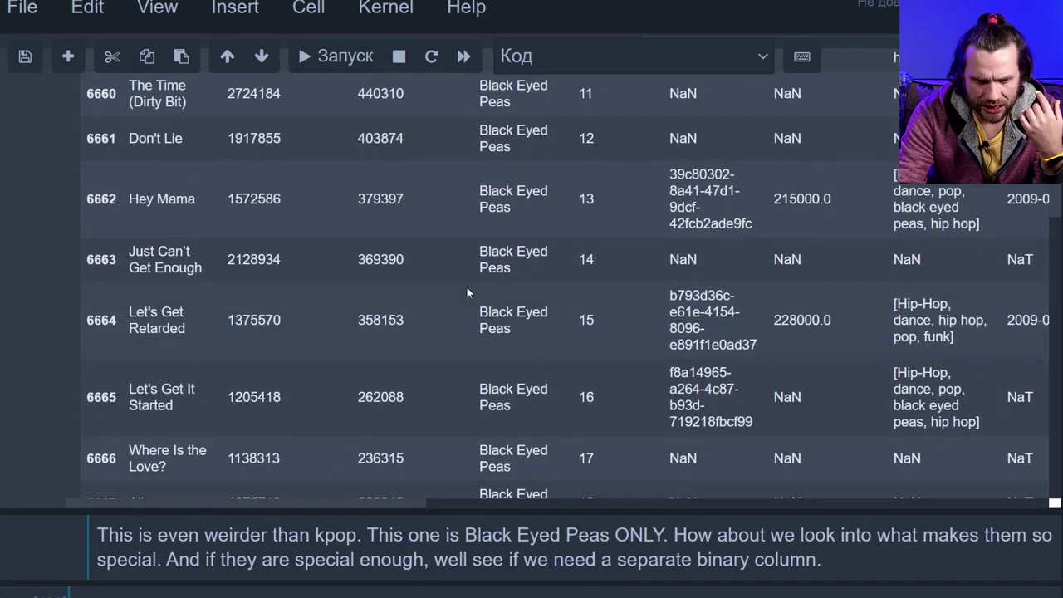
pyautogui.scroll(-15, 478, 292)
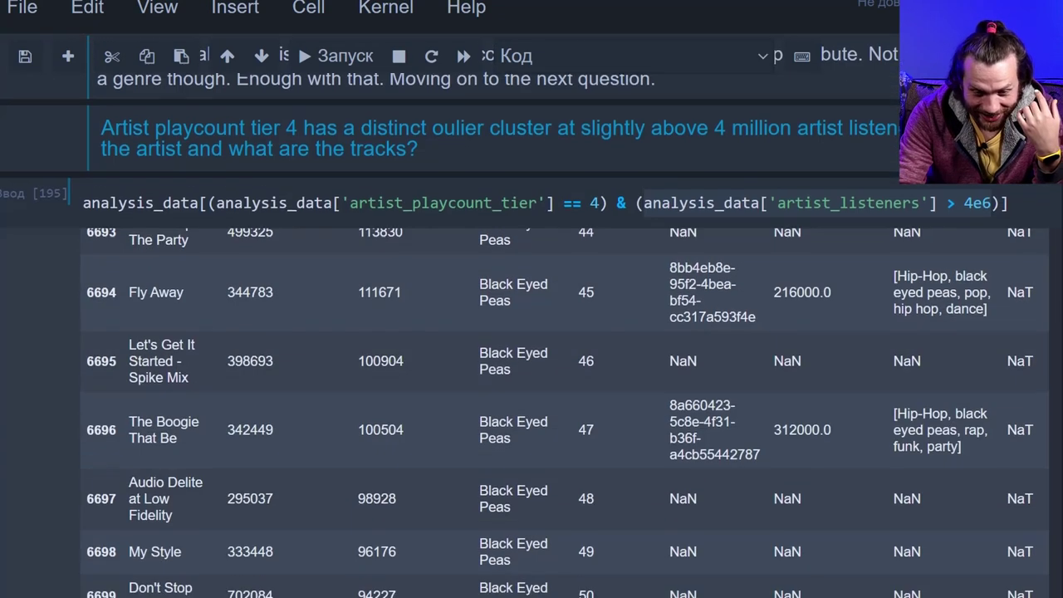
pyautogui.scroll(-3, 532, 332)
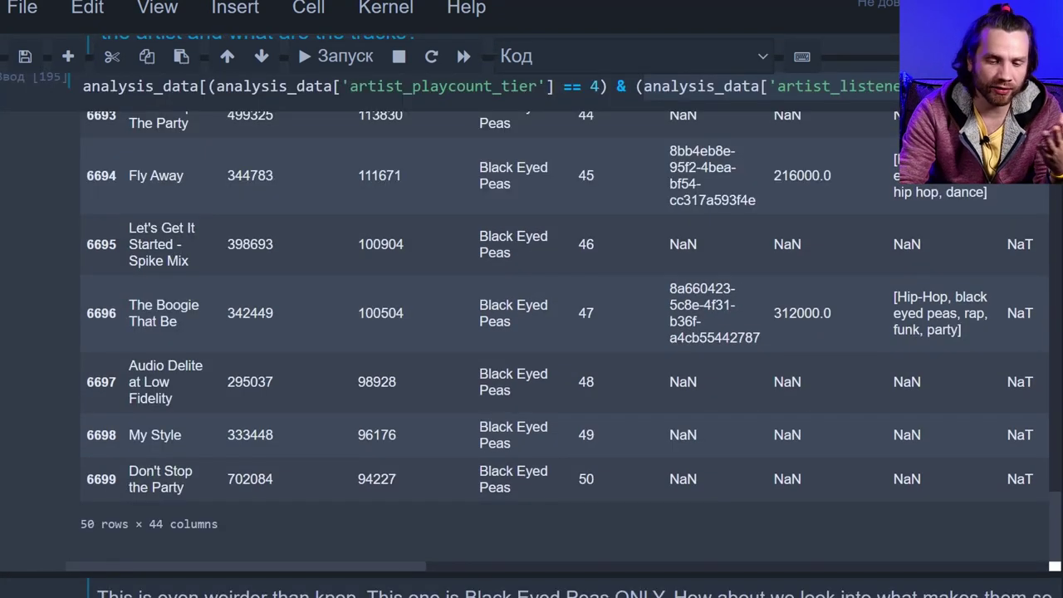
# Zoom the is_BEP-coloured TRACK Playcount vs Listeners chart to about 0.9M–1.05M listeners and inspect the Boom Boom Pow point
pyautogui.scroll(-15, 532, 316)
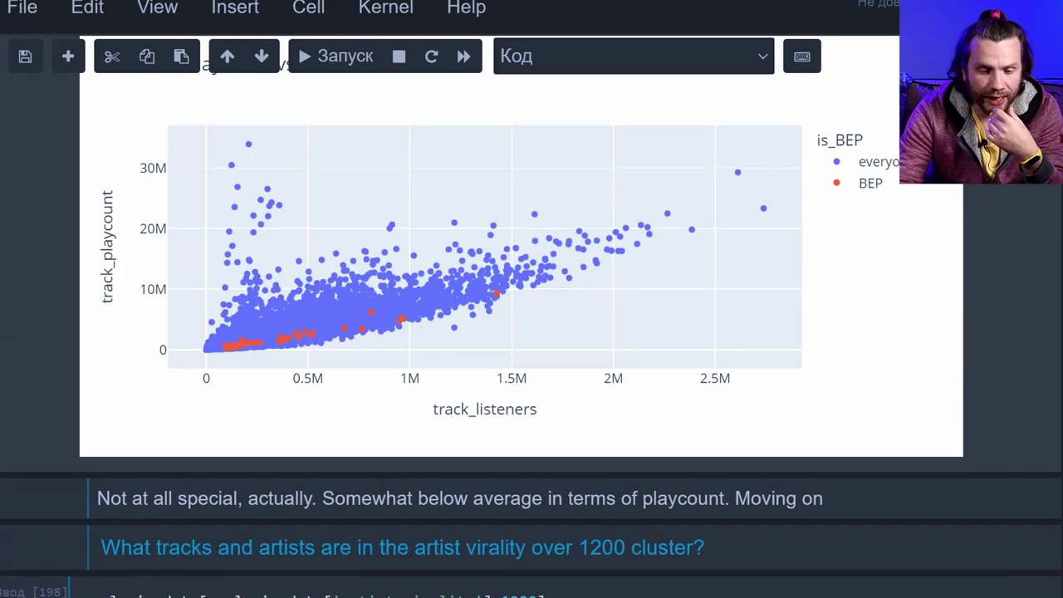
pyautogui.scroll(2, 404, 380)
pyautogui.moveTo(384, 361); pyautogui.dragTo(418, 396)
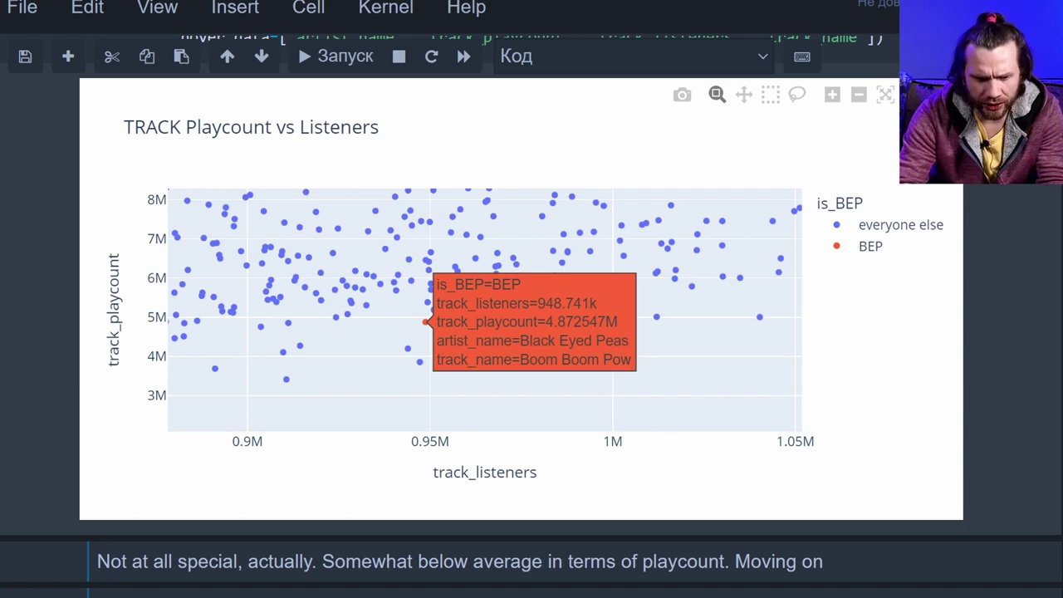
# Examine the tracks and artists filtered by artist_virality over 1200, down to the concluding note
pyautogui.scroll(-10, 583, 210)
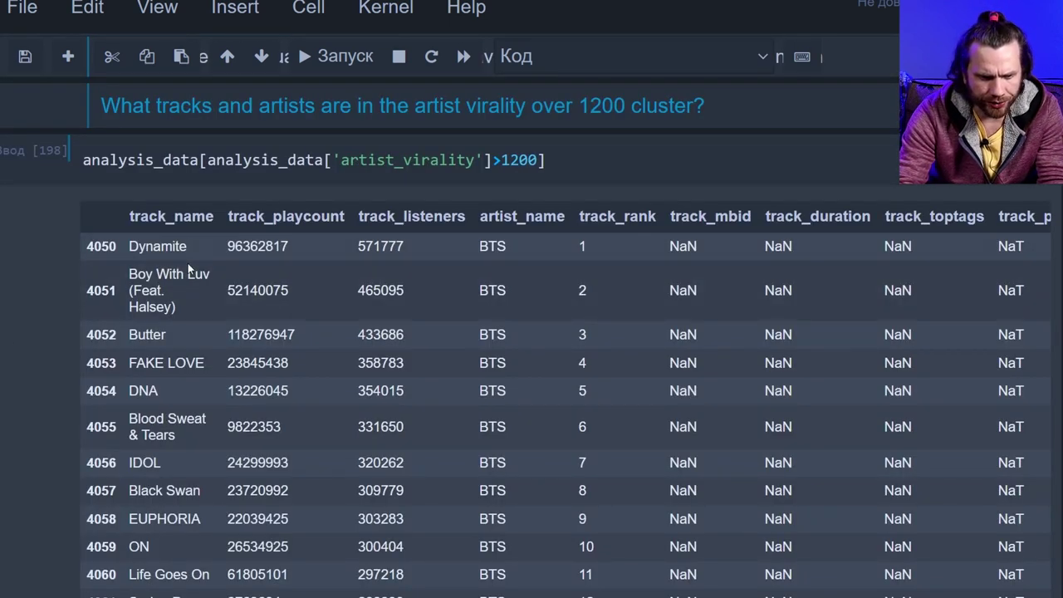
pyautogui.scroll(-10, 27, 284)
pyautogui.scroll(-15, 3, 289)
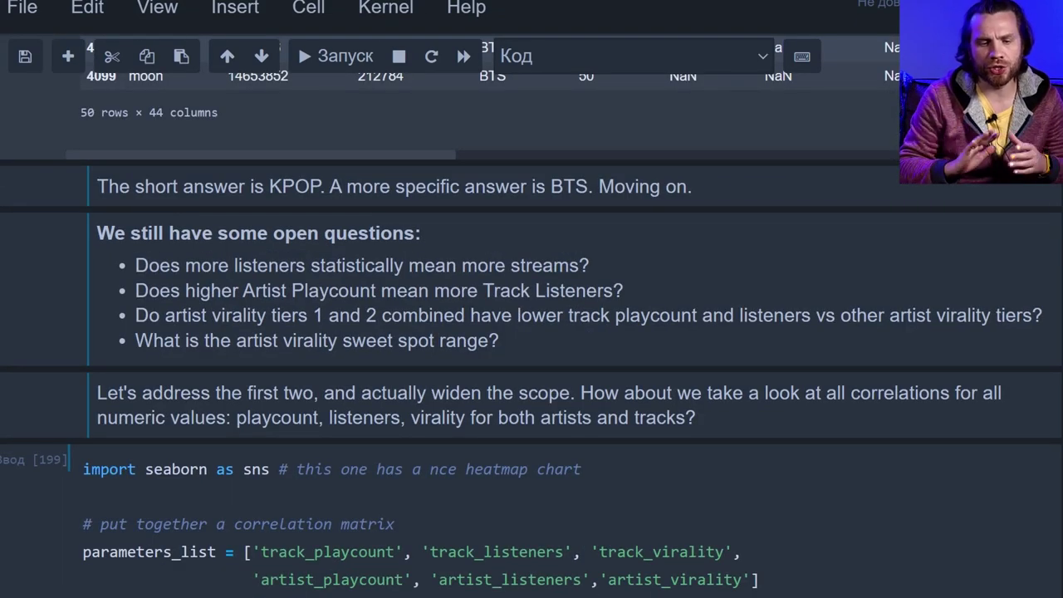
# Review the open questions and the correlation code, highlighting the track and artist playcount, listeners and virality entries in parameters_list
pyautogui.scroll(-3, 532, 332)
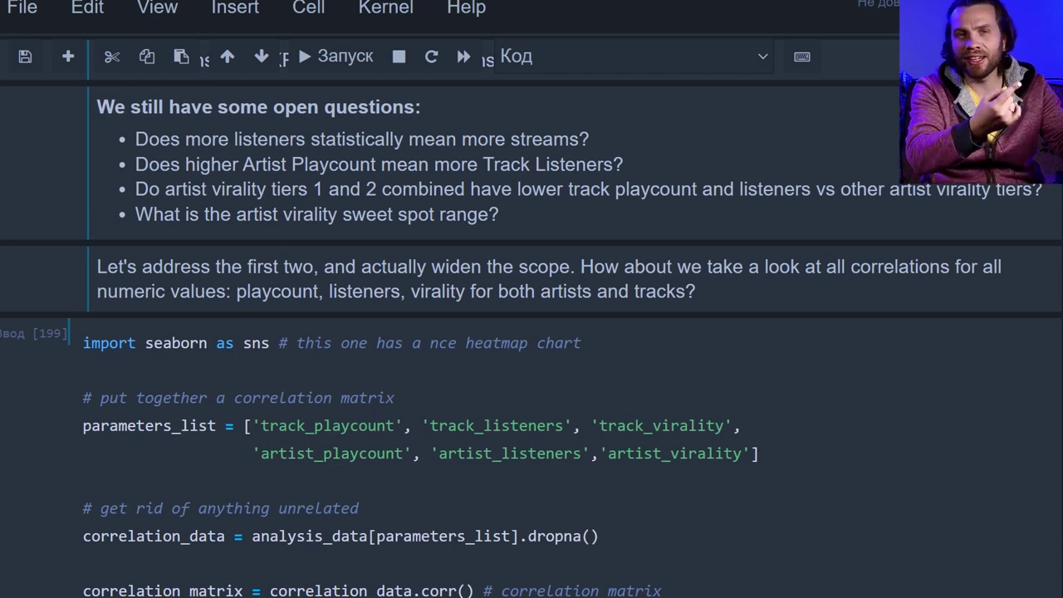
pyautogui.scroll(-10, 532, 332)
pyautogui.scroll(6, 532, 333)
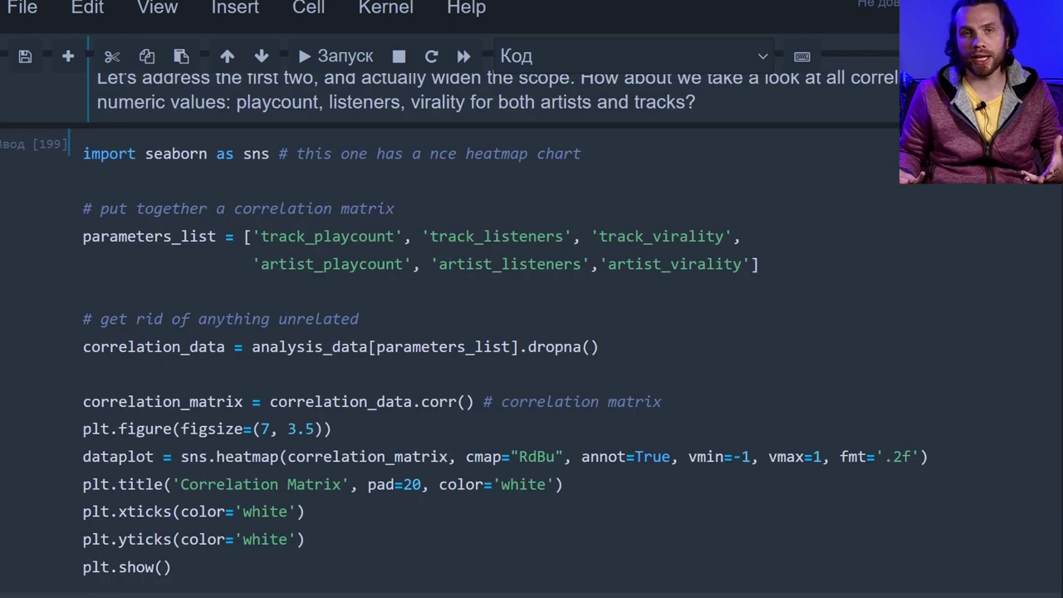
pyautogui.moveTo(256, 236); pyautogui.dragTo(751, 264)
pyautogui.click(416, 239)
pyautogui.moveTo(416, 239); pyautogui.dragTo(732, 235)
pyautogui.moveTo(255, 264); pyautogui.dragTo(745, 263)
pyautogui.click(316, 236)
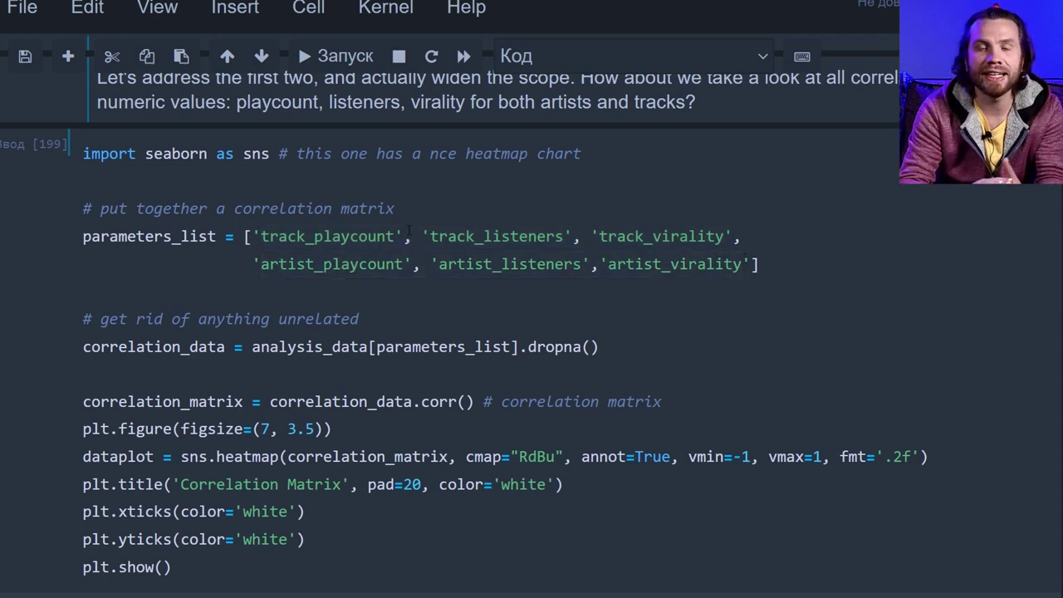
# Review the seaborn heatmap code and the Correlation Matrix for the track and artist parameters
pyautogui.scroll(-2, 418, 302)
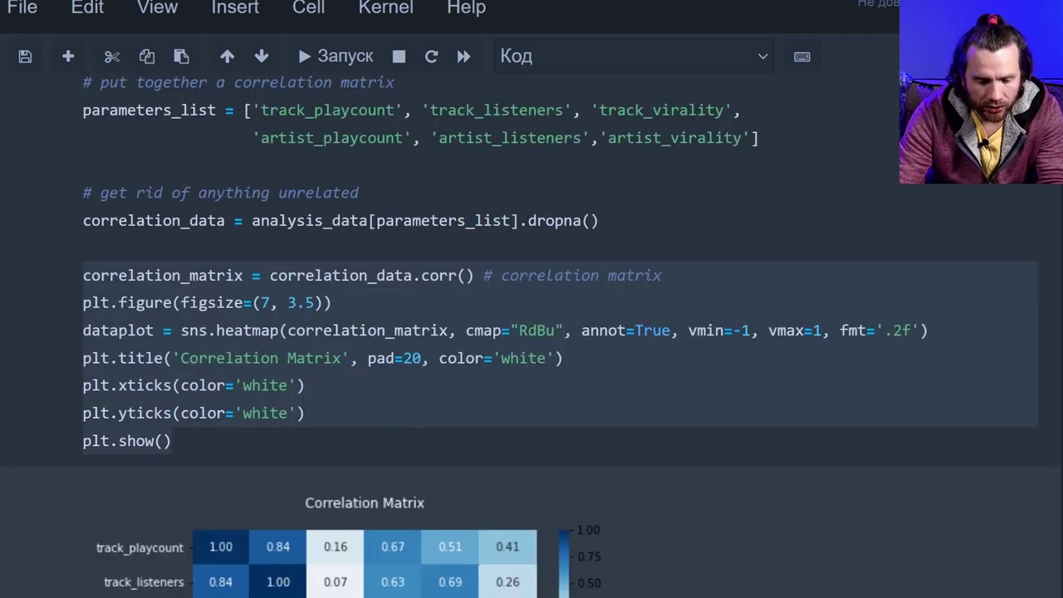
pyautogui.scroll(-4, 424, 304)
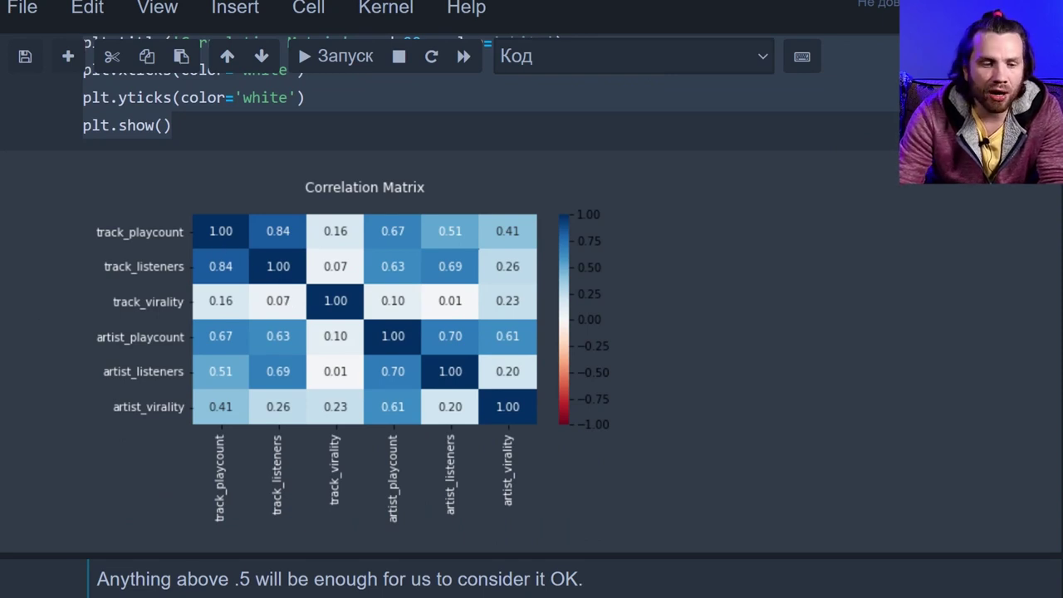
pyautogui.scroll(1, 386, 492)
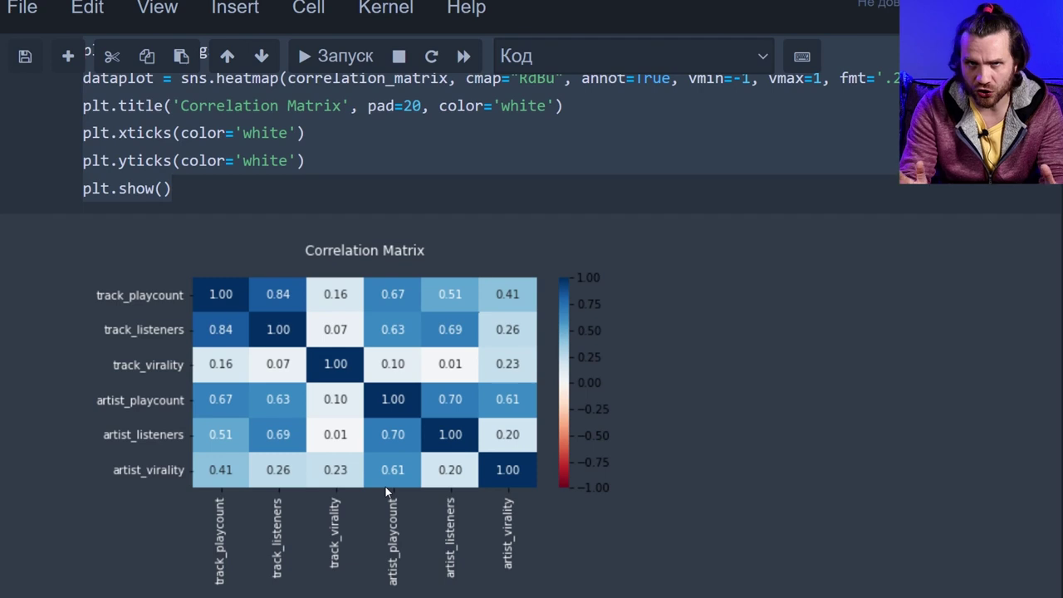
# Examine the correlations above 0.5 for track_playcount, comparing track_listeners, artist_playcount and artist_listeners
pyautogui.scroll(-10, 387, 492)
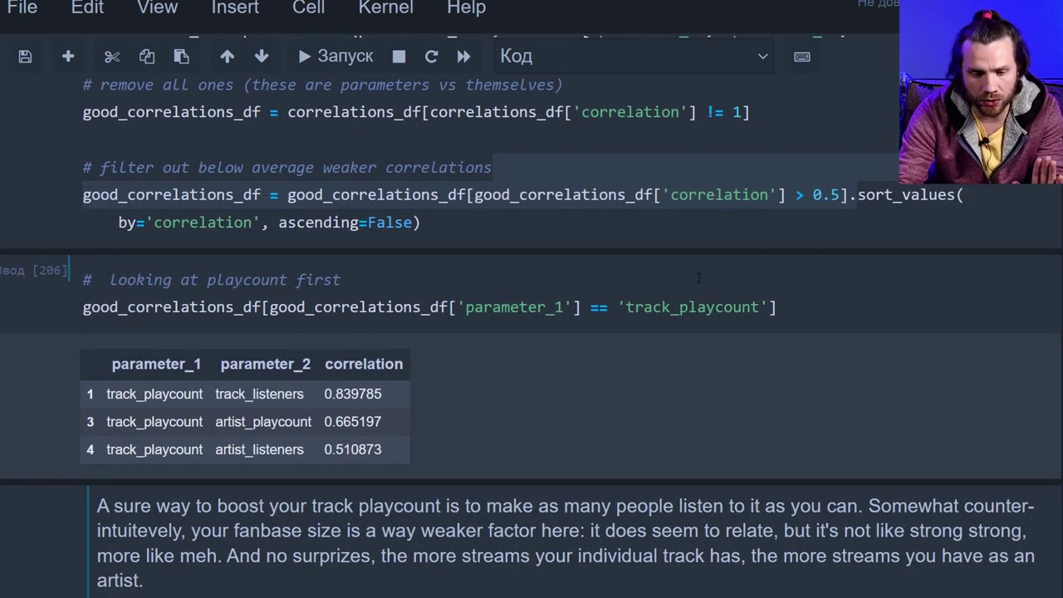
pyautogui.scroll(-1, 253, 328)
pyautogui.doubleClick(177, 336)
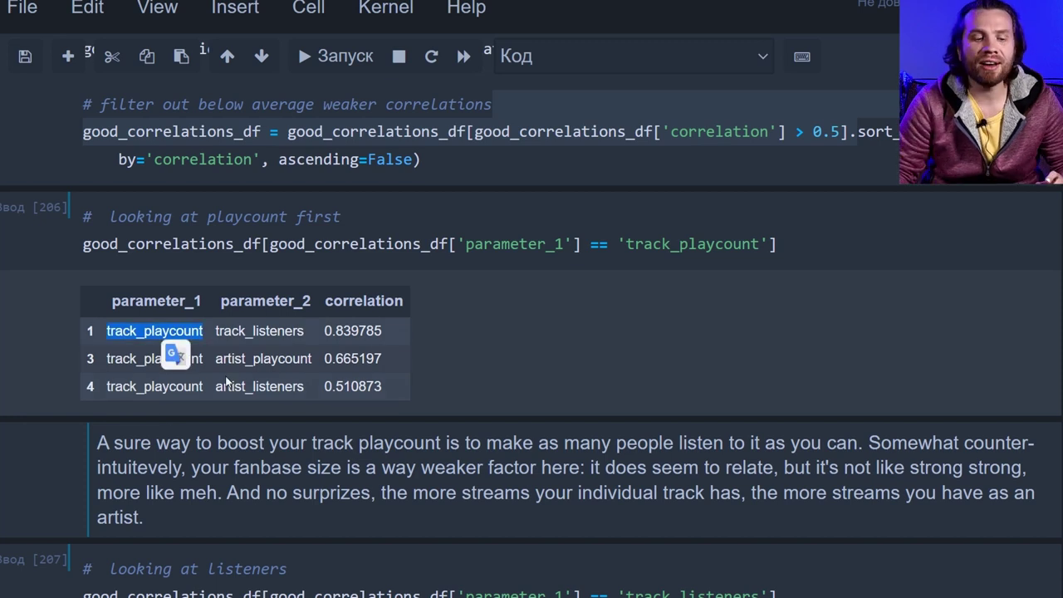
pyautogui.doubleClick(264, 333)
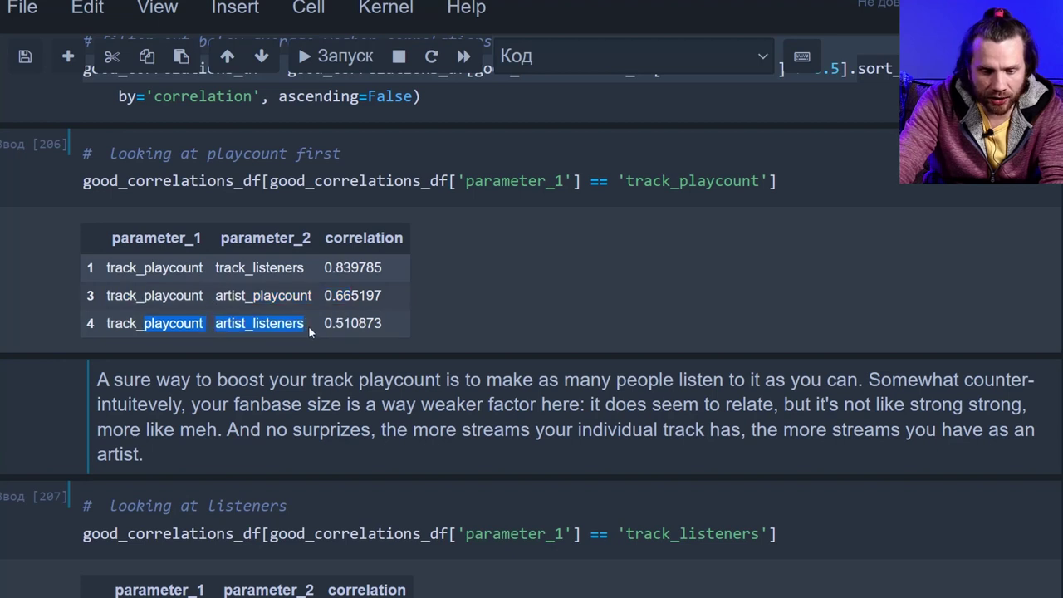
pyautogui.moveTo(404, 329); pyautogui.dragTo(372, 322)
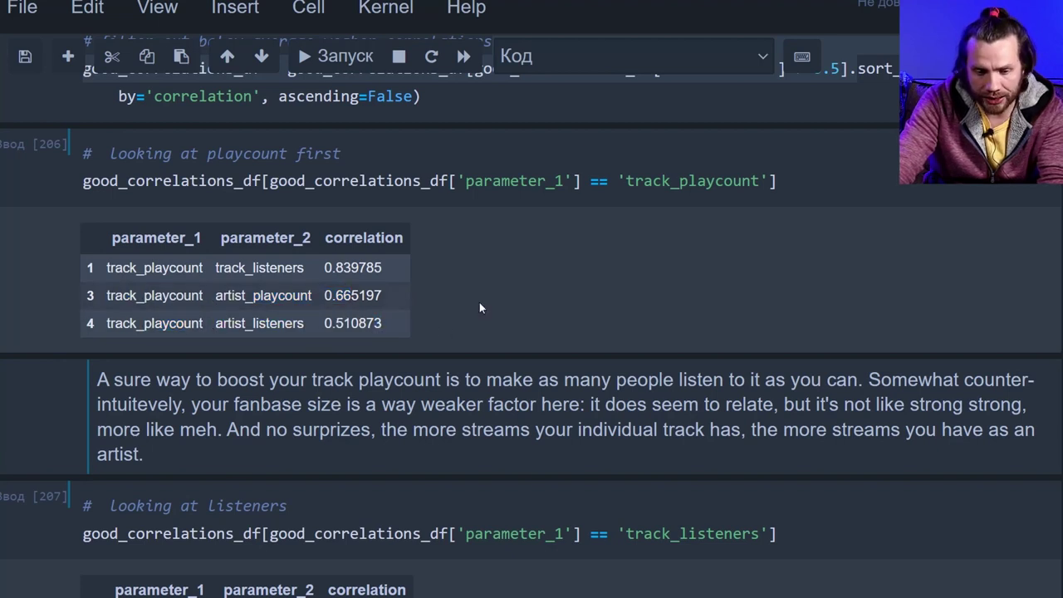
pyautogui.doubleClick(352, 295)
pyautogui.doubleClick(352, 324)
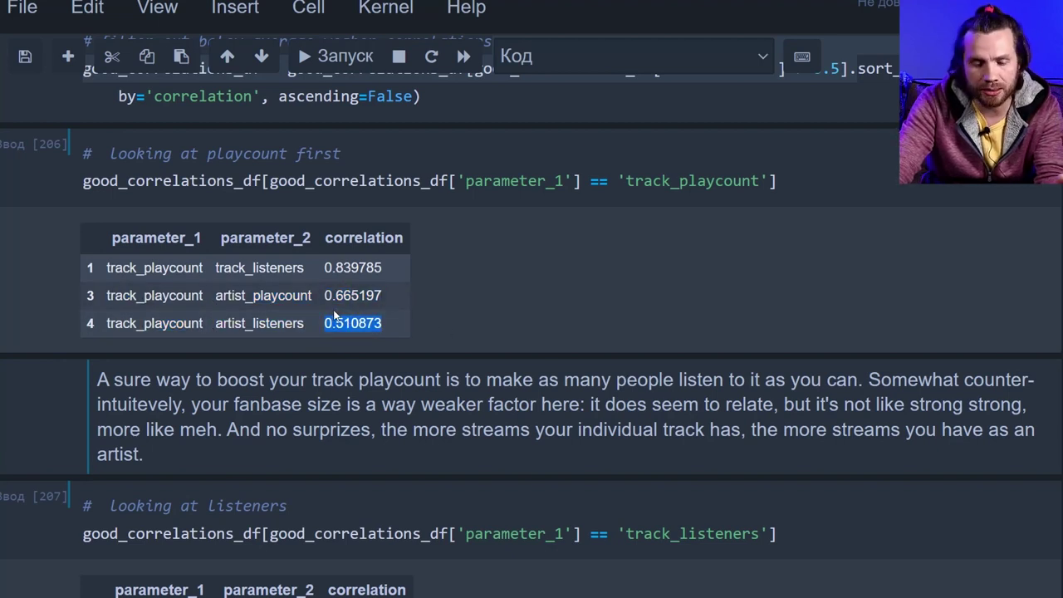
# Examine the correlations above 0.5 for track_listeners, comparing track_playcount, artist_listeners and artist_playcount
pyautogui.scroll(-4, 346, 328)
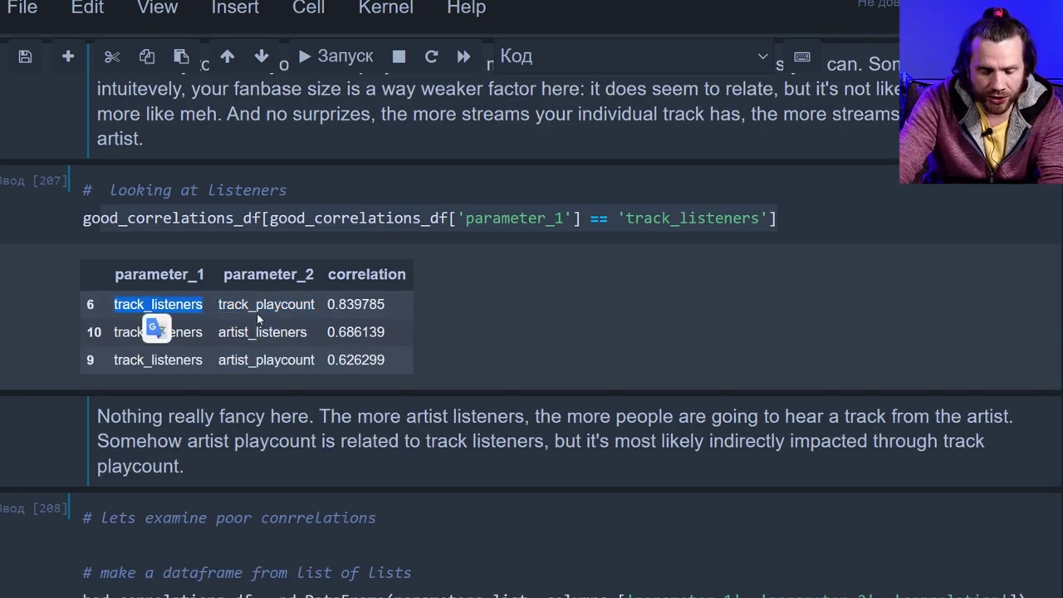
pyautogui.scroll(3, 522, 368)
pyautogui.moveTo(321, 138); pyautogui.dragTo(91, 138)
pyautogui.scroll(-3, 332, 249)
pyautogui.doubleClick(262, 268)
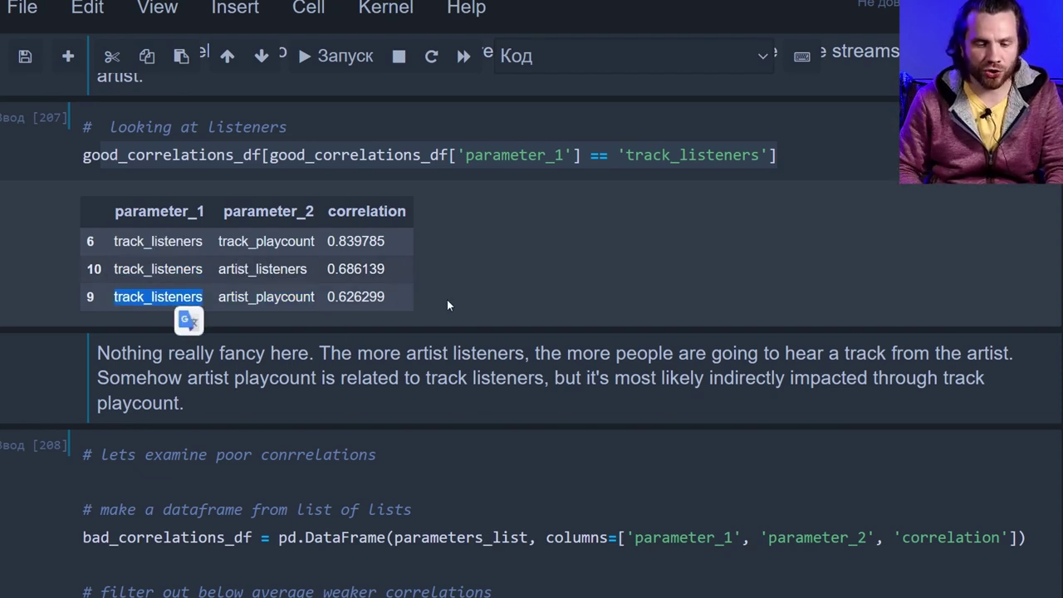
# Review the bad_correlations_df code filtering correlations below 0.5 and the resulting table of artist and track virality pairs
pyautogui.scroll(-5, 464, 295)
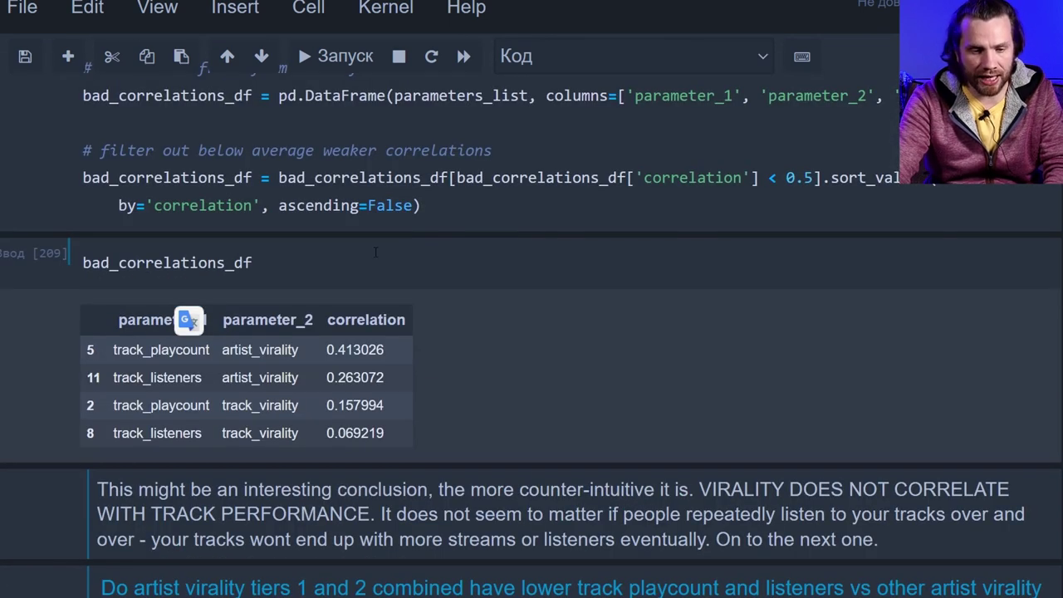
pyautogui.scroll(2, 482, 249)
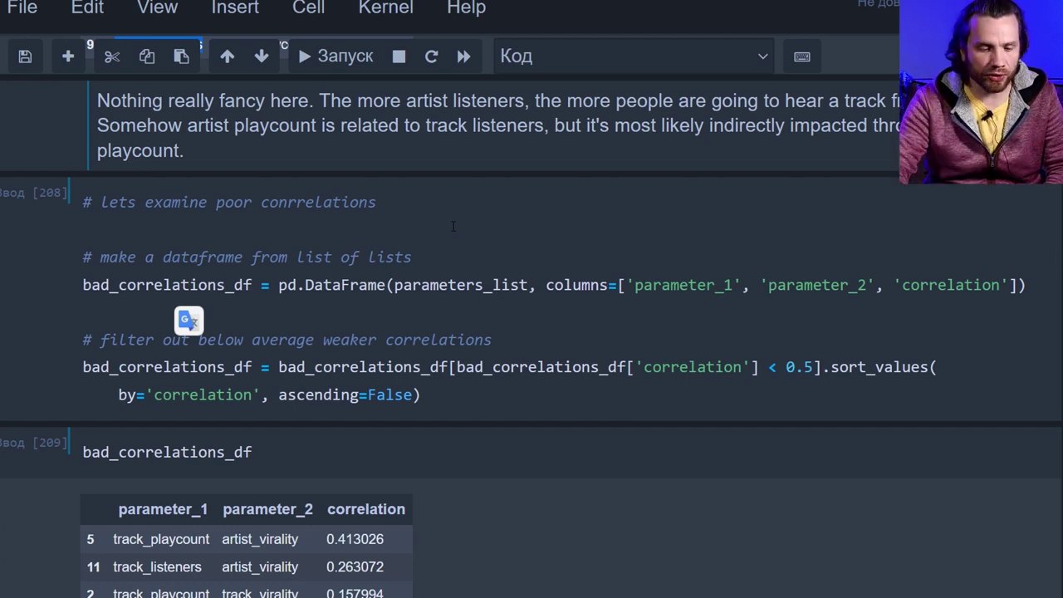
pyautogui.scroll(-2, 452, 226)
pyautogui.click(444, 428)
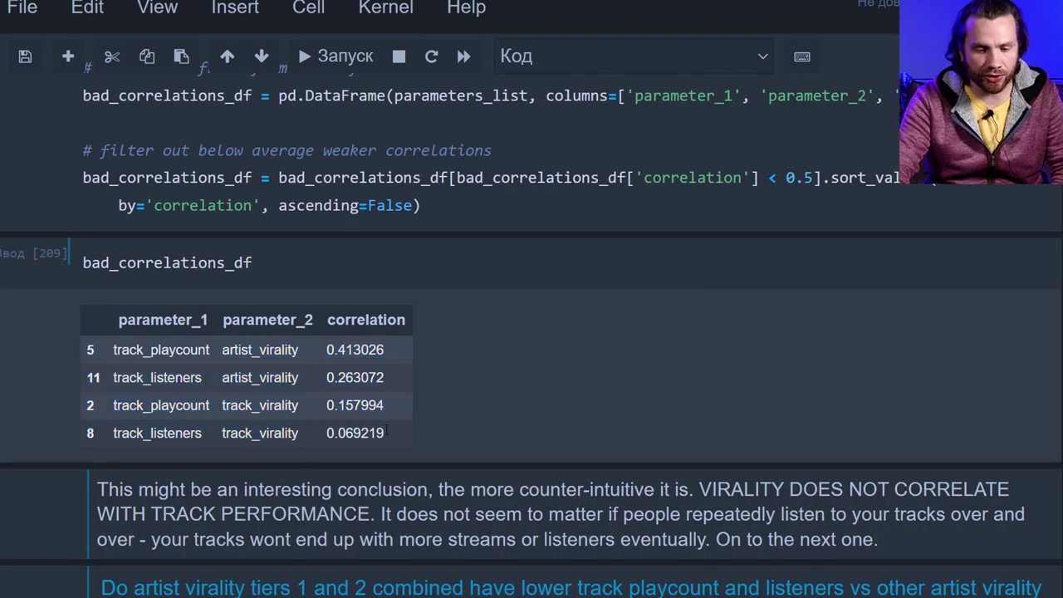